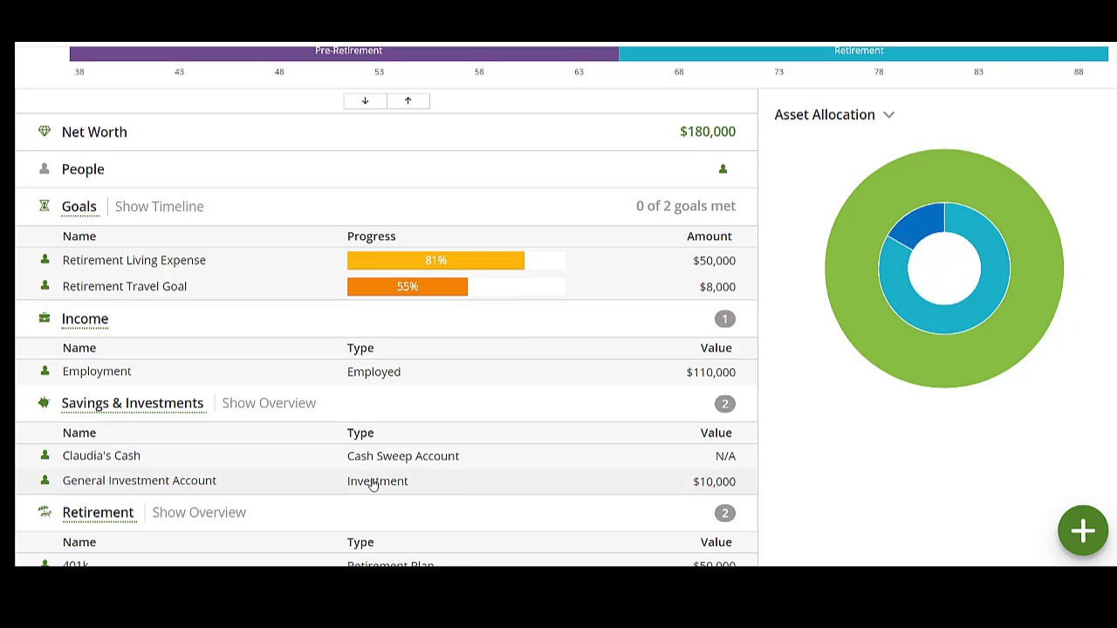
# Step: Review the base plan's goals, savings and retirement entries and its yearly cash flow chart on the dashboard
pyautogui.scroll(-2, 384, 487)
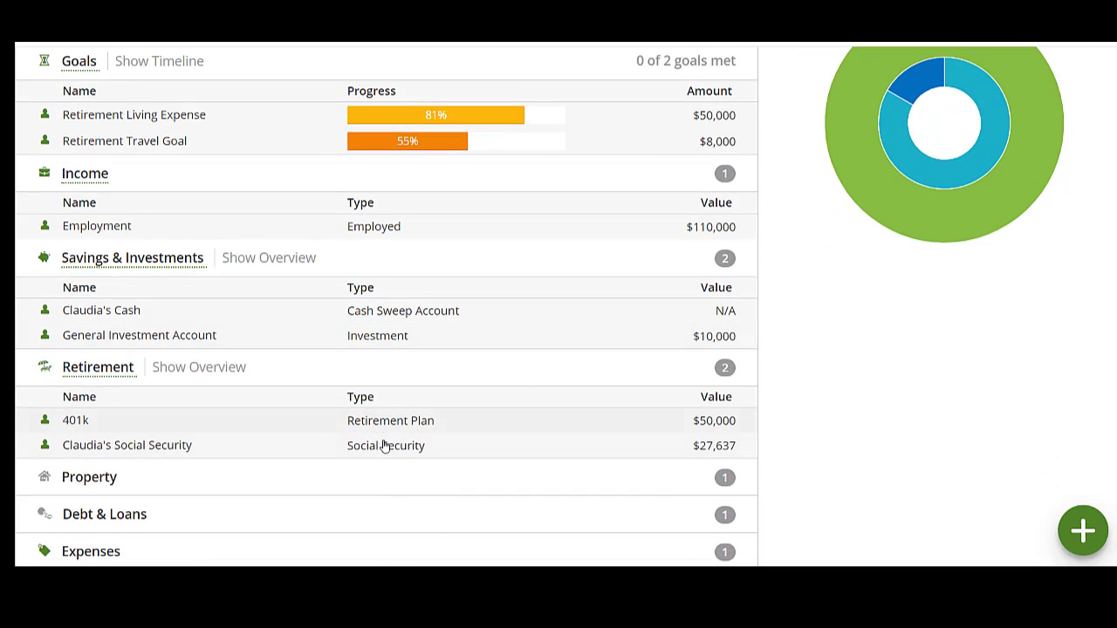
pyautogui.scroll(5, 389, 471)
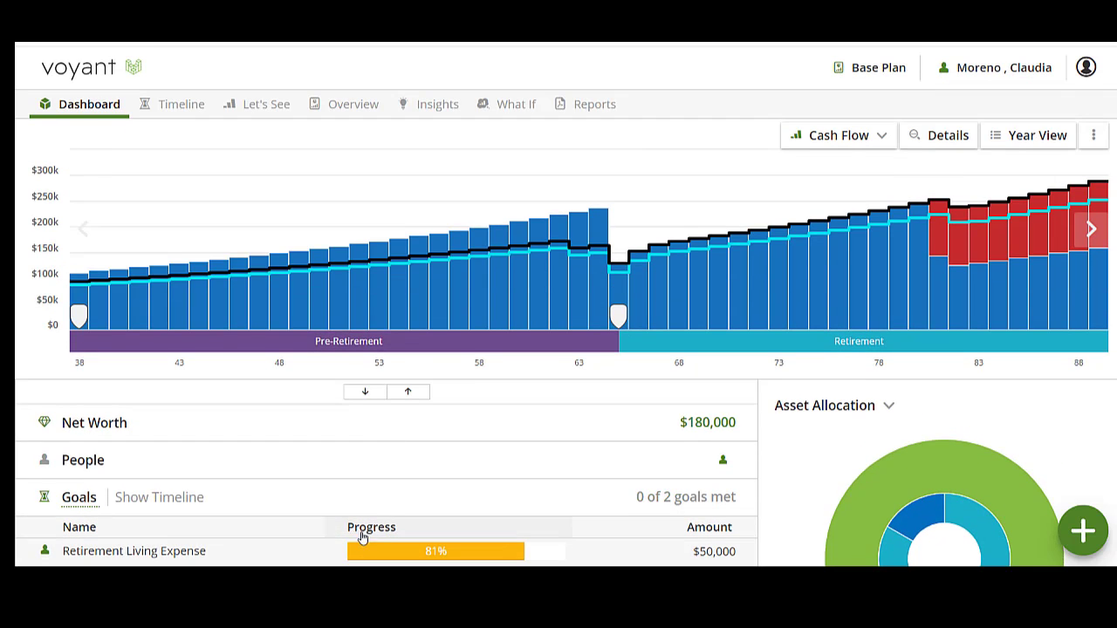
pyautogui.moveTo(96, 297)
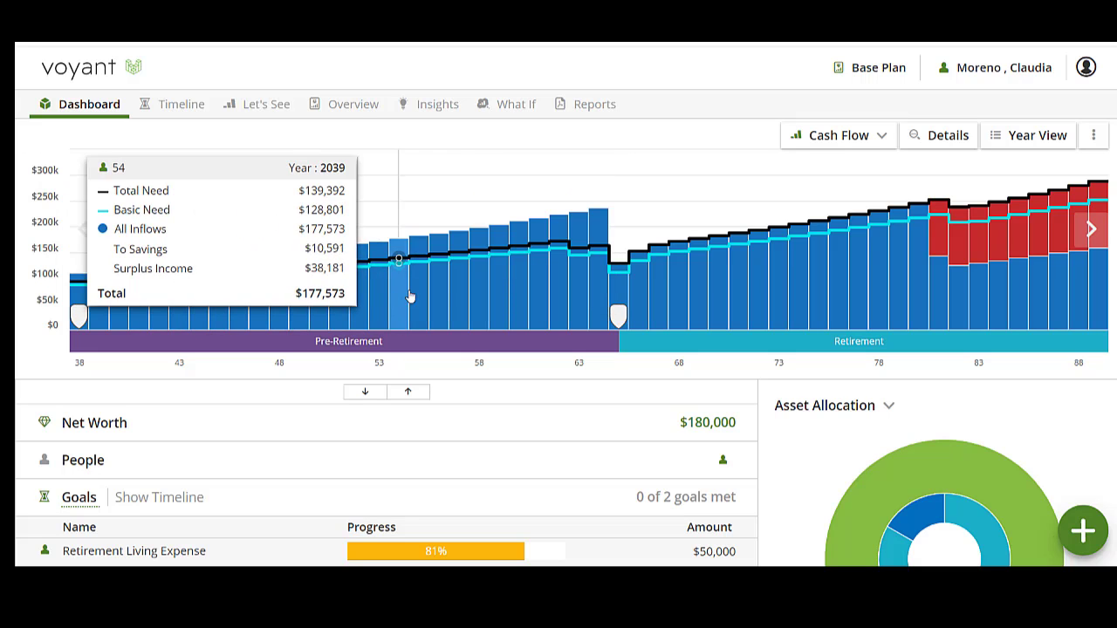
pyautogui.scroll(-1, 812, 444)
pyautogui.scroll(1, 786, 428)
# Step: Create a what-if plan named "Save More" as a copy of the Base Plan
pyautogui.click(512, 110)
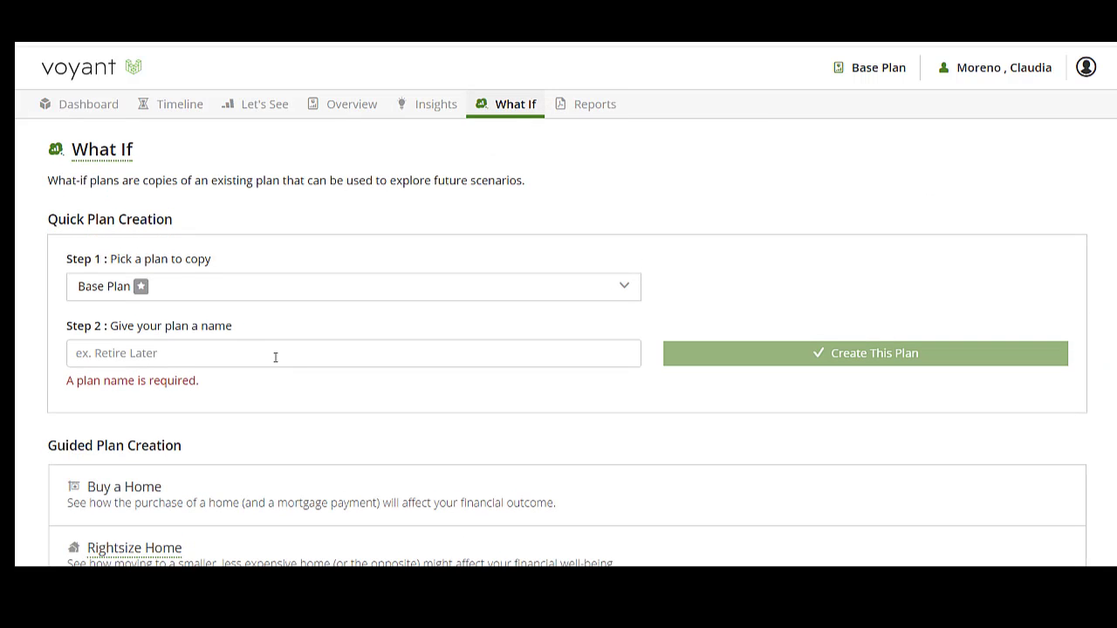
pyautogui.click(248, 352)
pyautogui.write('Save More')
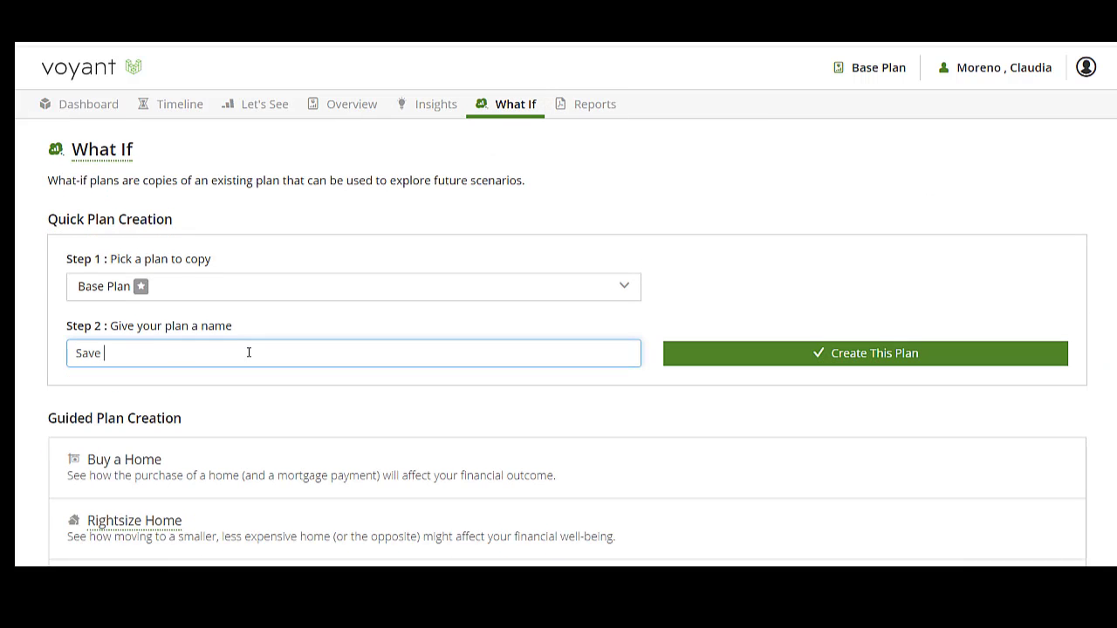
pyautogui.click(840, 362)
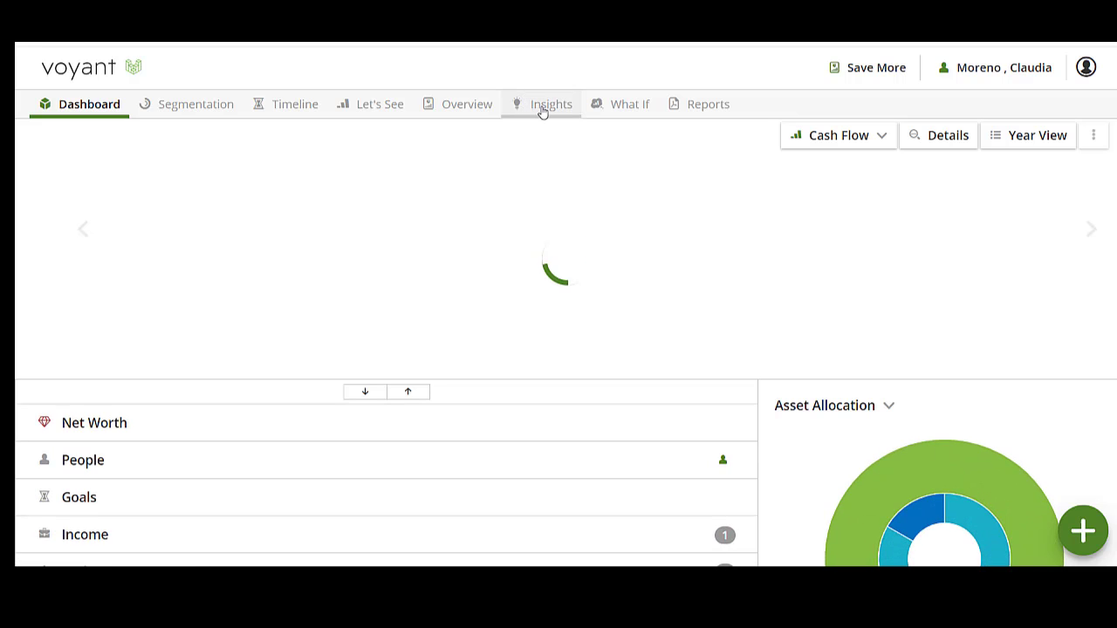
# Step: Run the Annual Savings insight from Plan Start to Retirement and examine the simulated cash flow
pyautogui.click(542, 108)
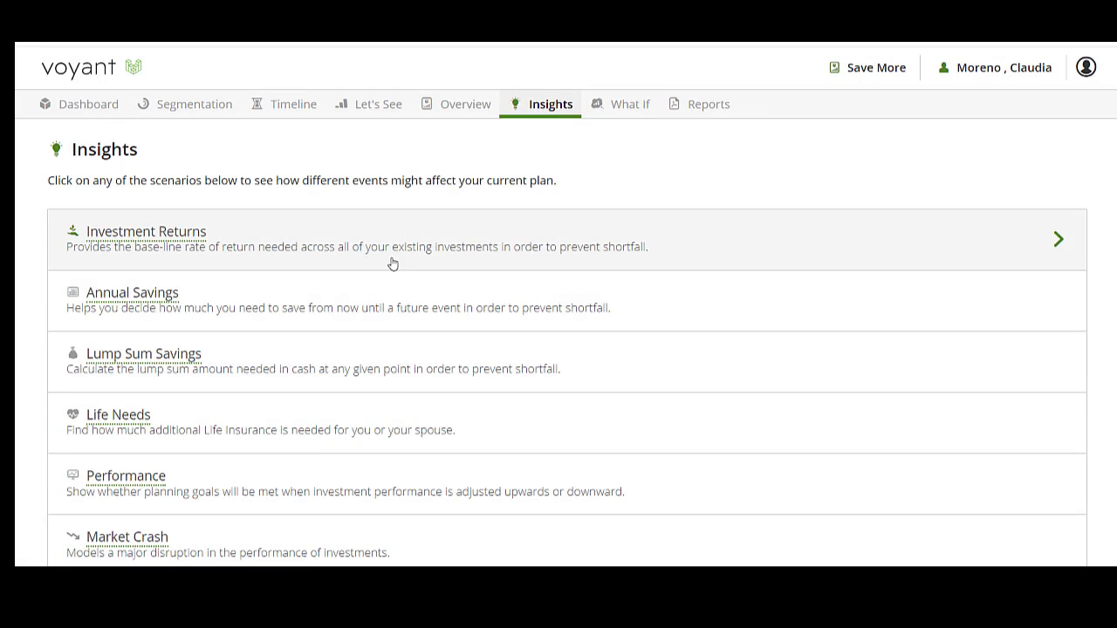
pyautogui.click(742, 310)
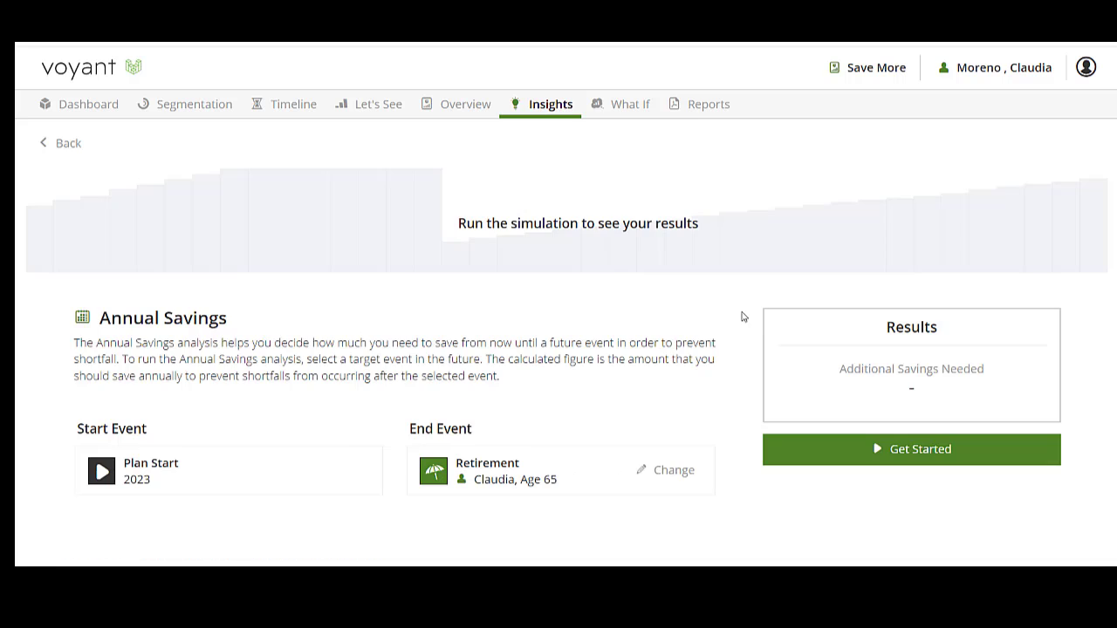
pyautogui.click(773, 450)
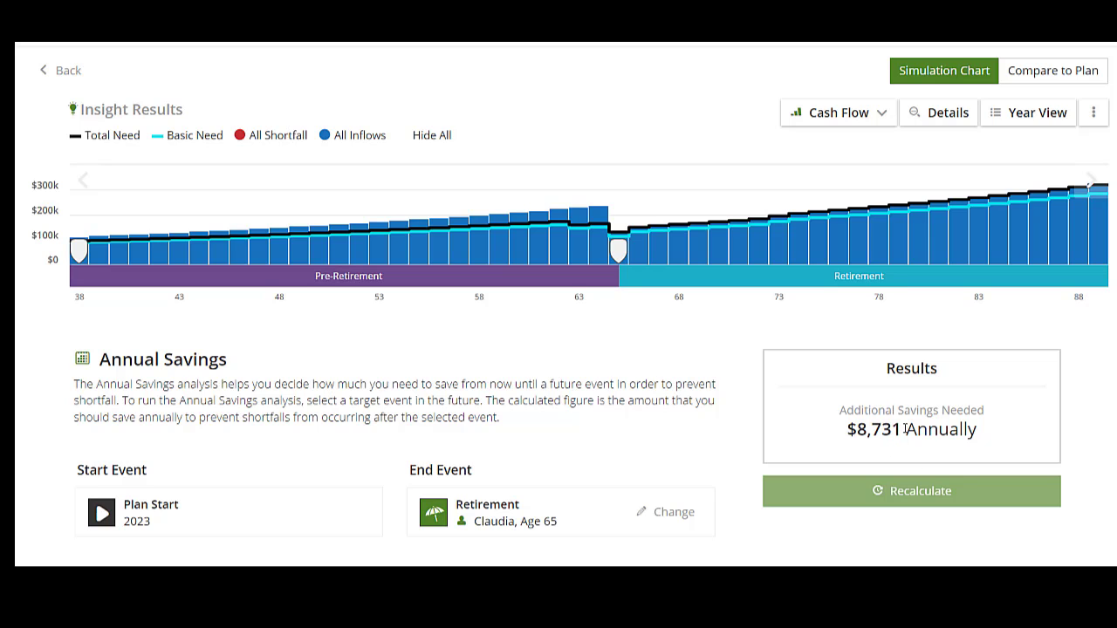
pyautogui.moveTo(98, 235)
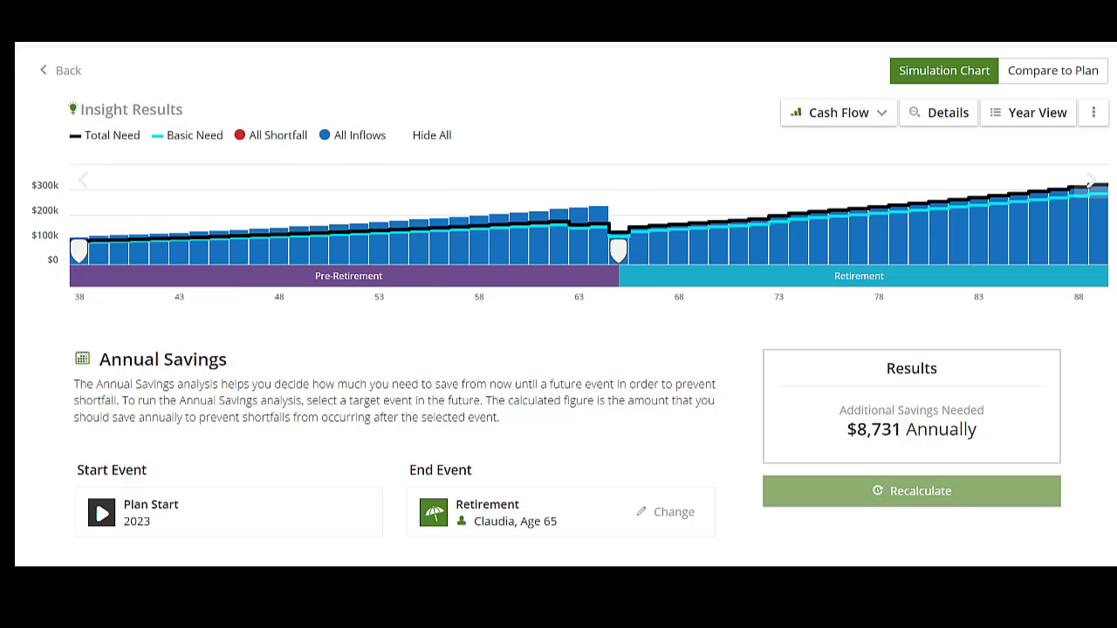
# Step: Open the General Investment Account from the plan's savings and investments and set its annual contribution amount to $9,000
pyautogui.scroll(2, 841, 489)
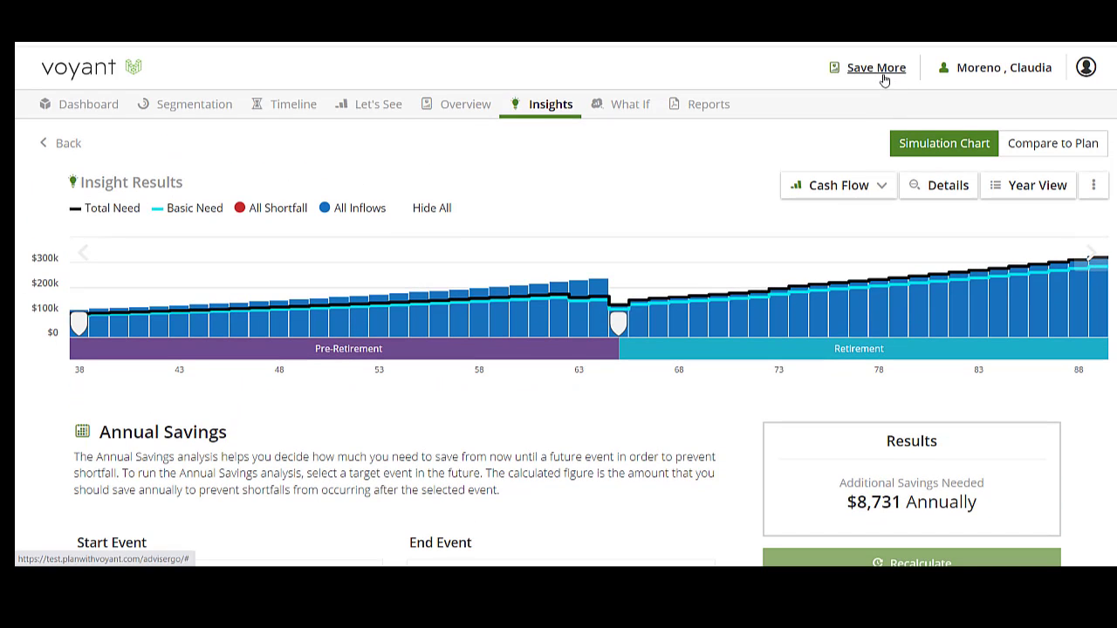
pyautogui.click(80, 108)
pyautogui.scroll(-4, 174, 445)
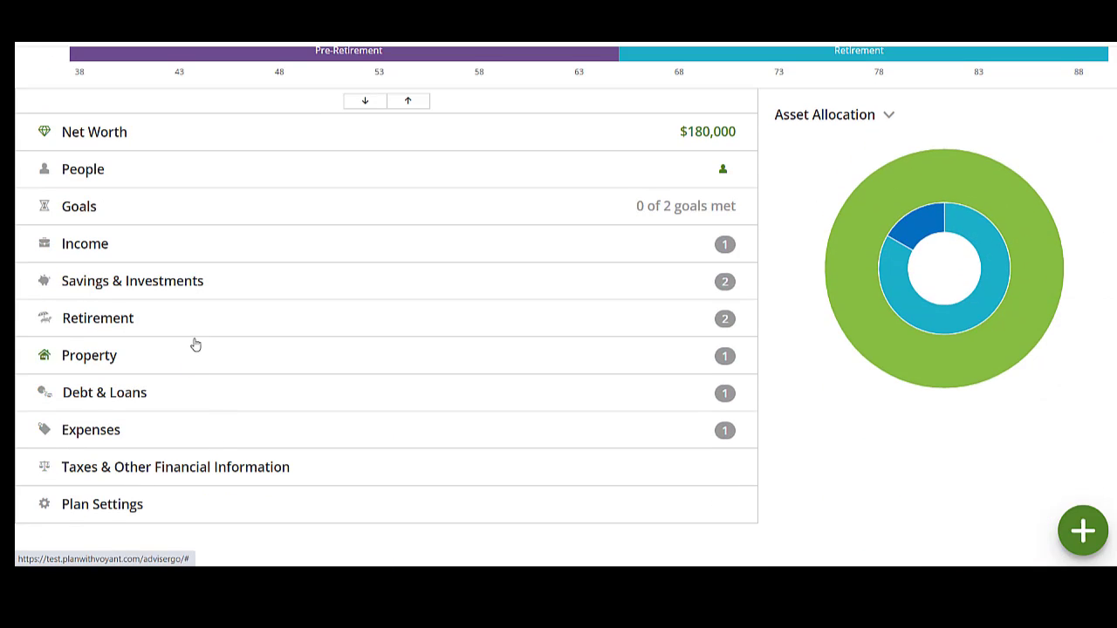
pyautogui.click(239, 288)
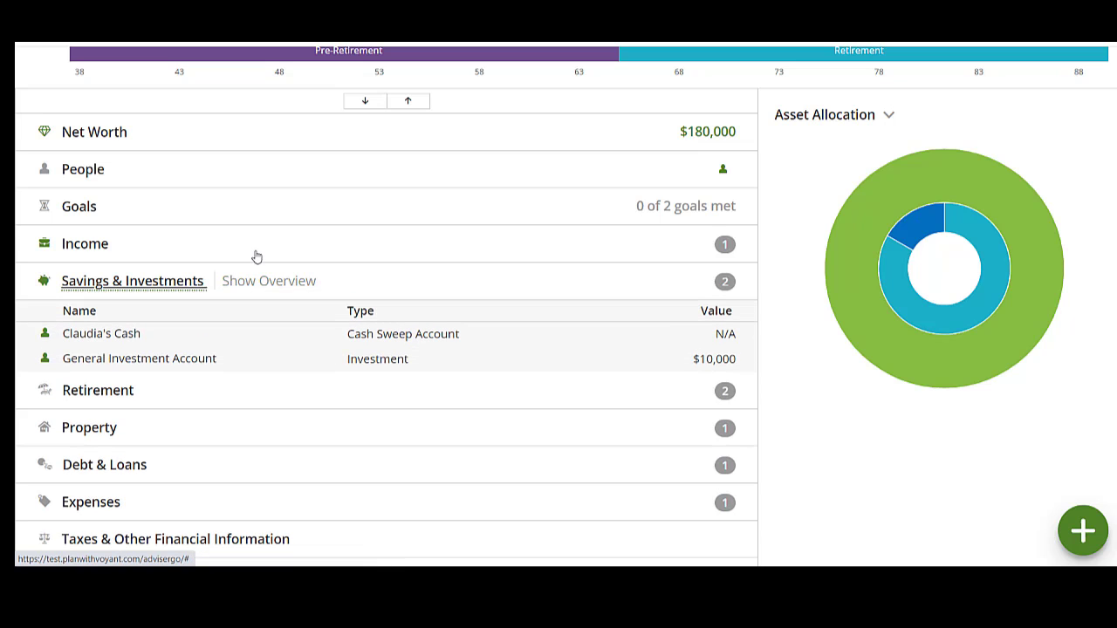
pyautogui.click(369, 362)
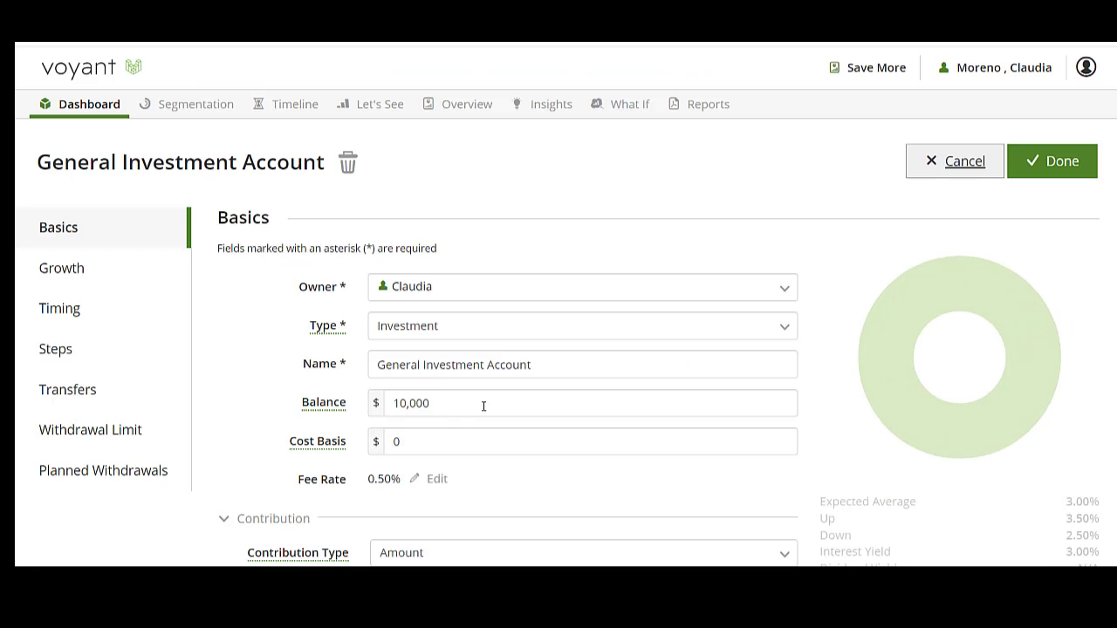
pyautogui.scroll(-1, 447, 410)
pyautogui.click(423, 475)
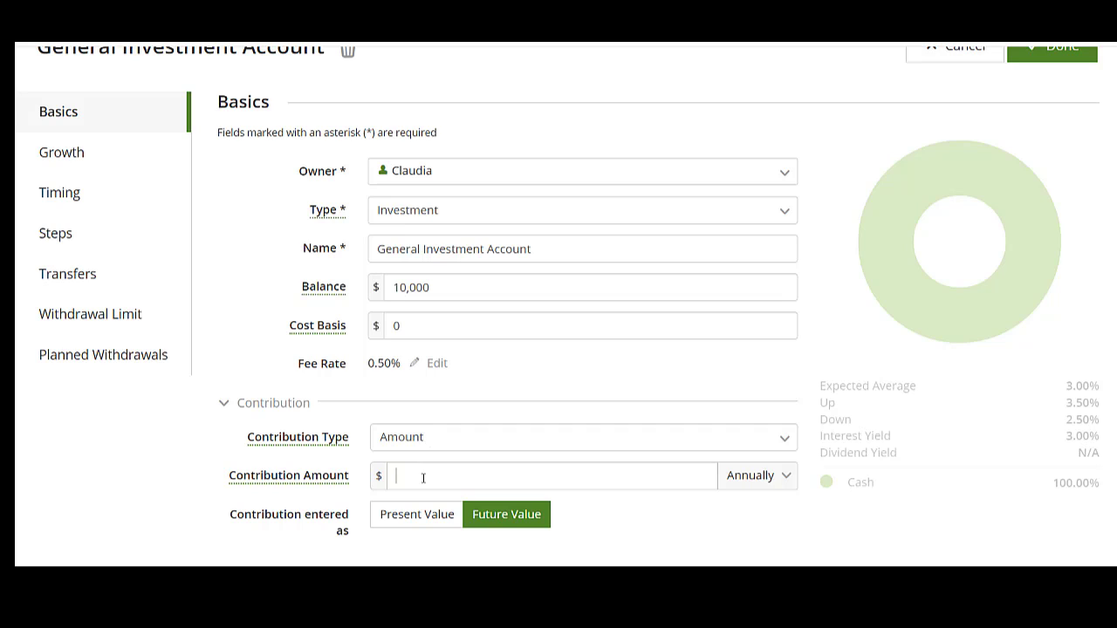
pyautogui.write('9')
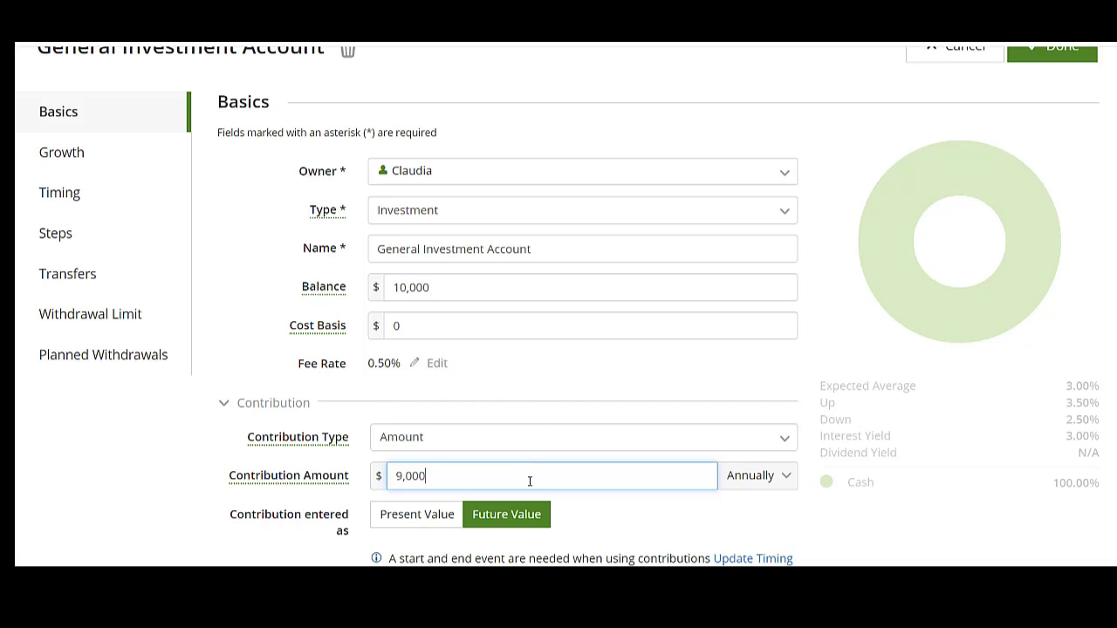
# Step: Set the account's contributions to start at Plan Start and end at Retirement
pyautogui.scroll(-1, 650, 478)
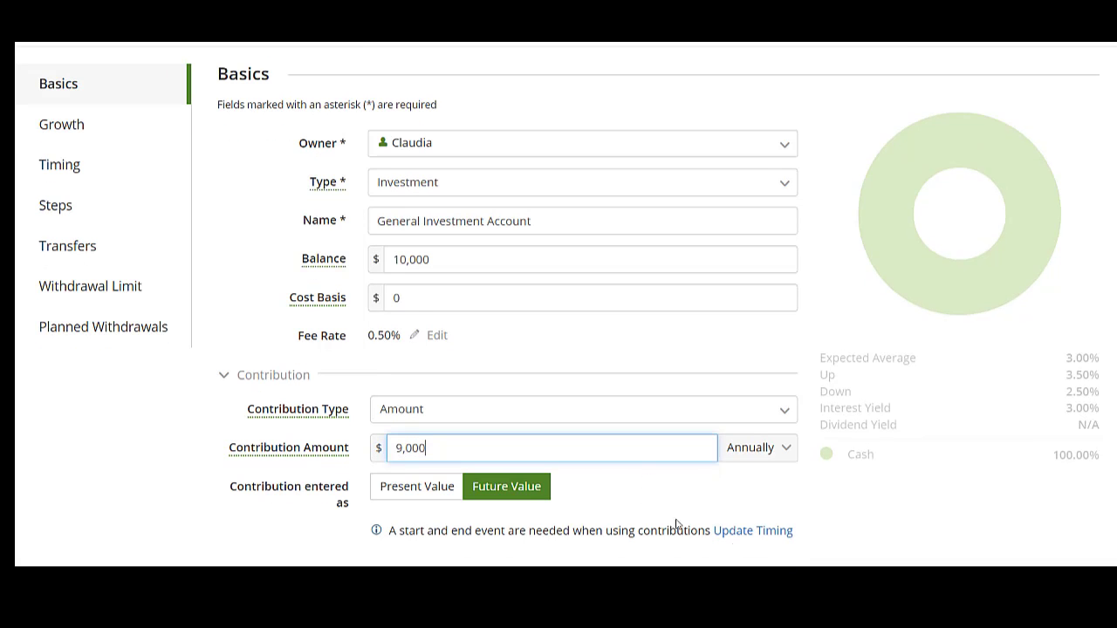
pyautogui.click(754, 534)
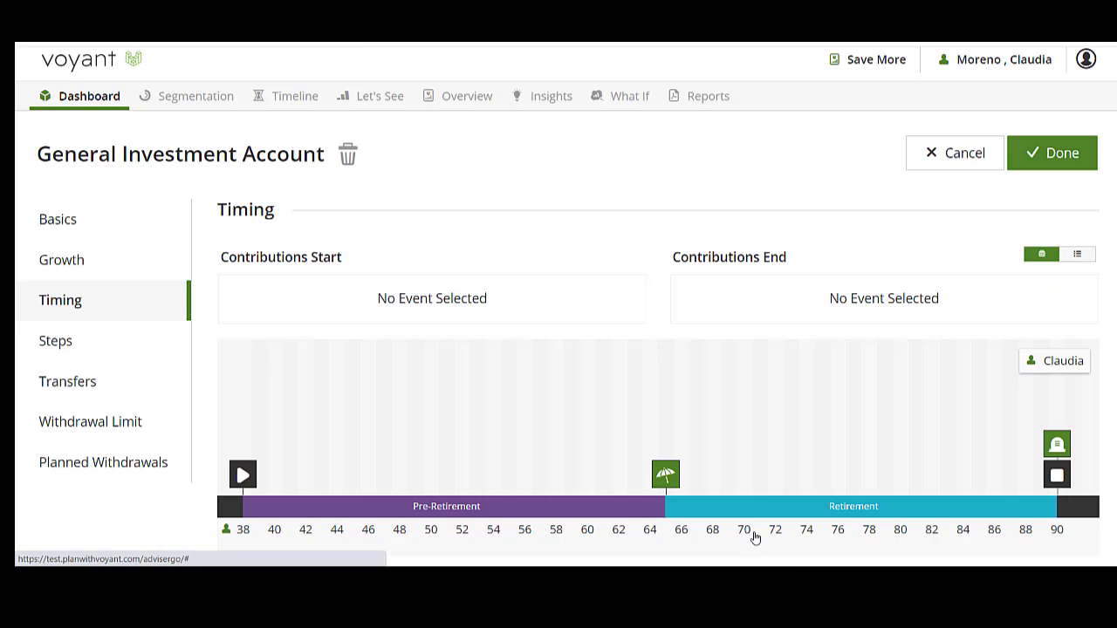
pyautogui.click(237, 482)
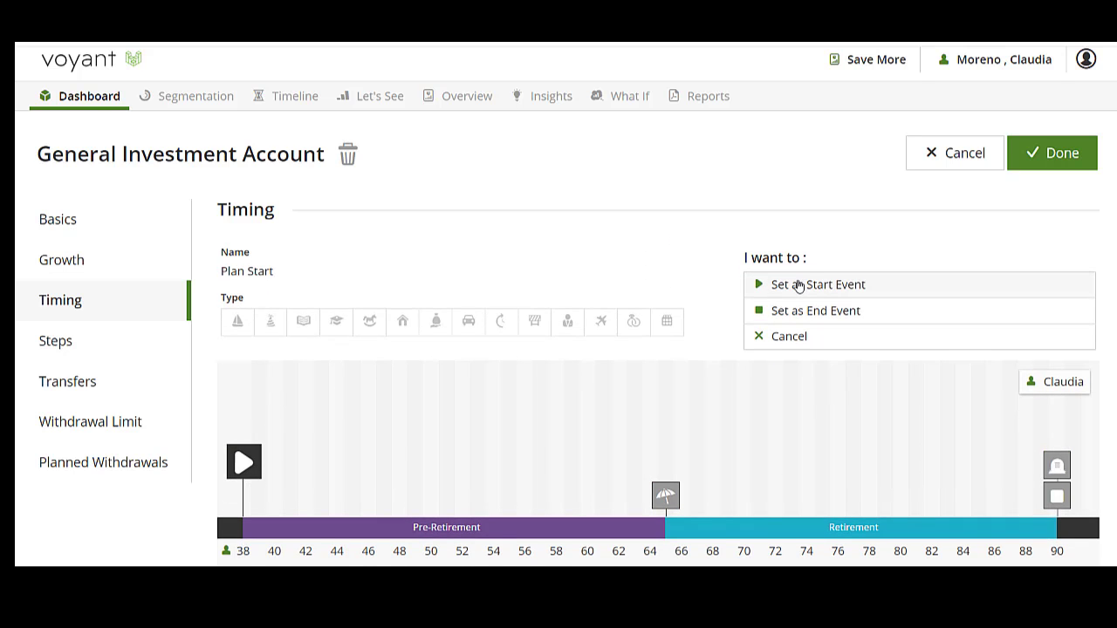
pyautogui.click(799, 284)
pyautogui.click(666, 495)
pyautogui.click(780, 320)
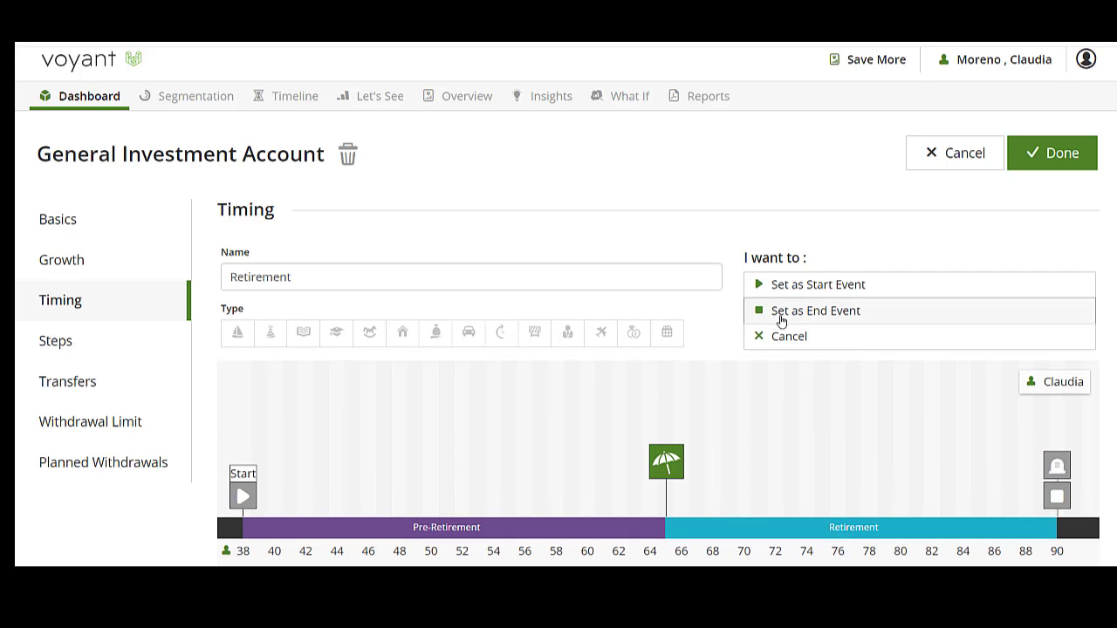
# Step: Check the account's growth and basic settings, and save the changes to the General Investment Account
pyautogui.click(54, 266)
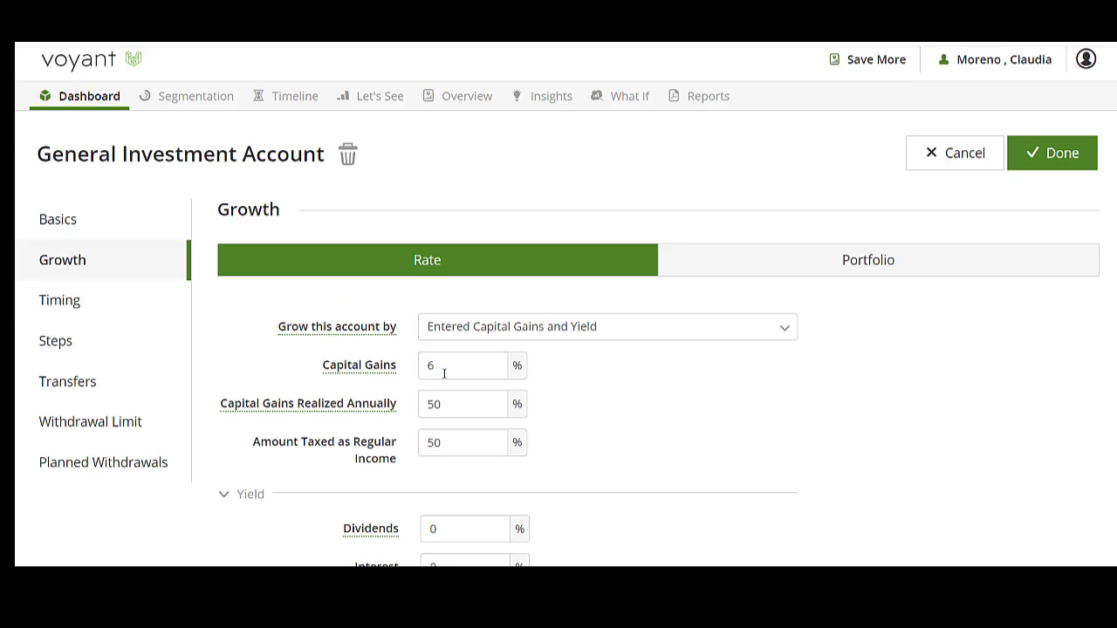
pyautogui.click(75, 225)
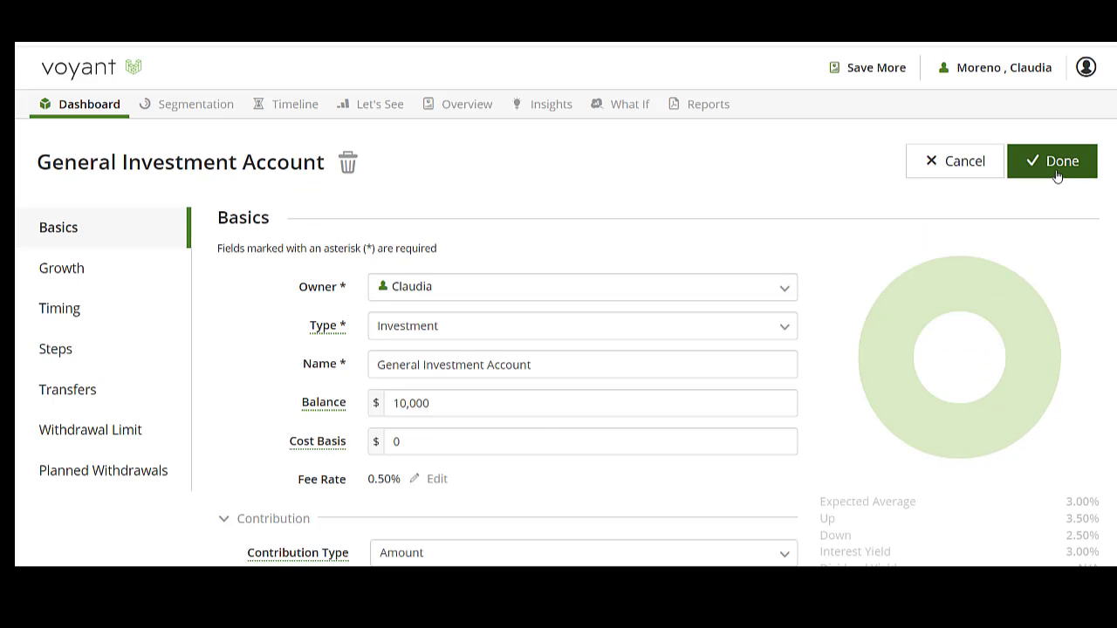
pyautogui.click(1055, 173)
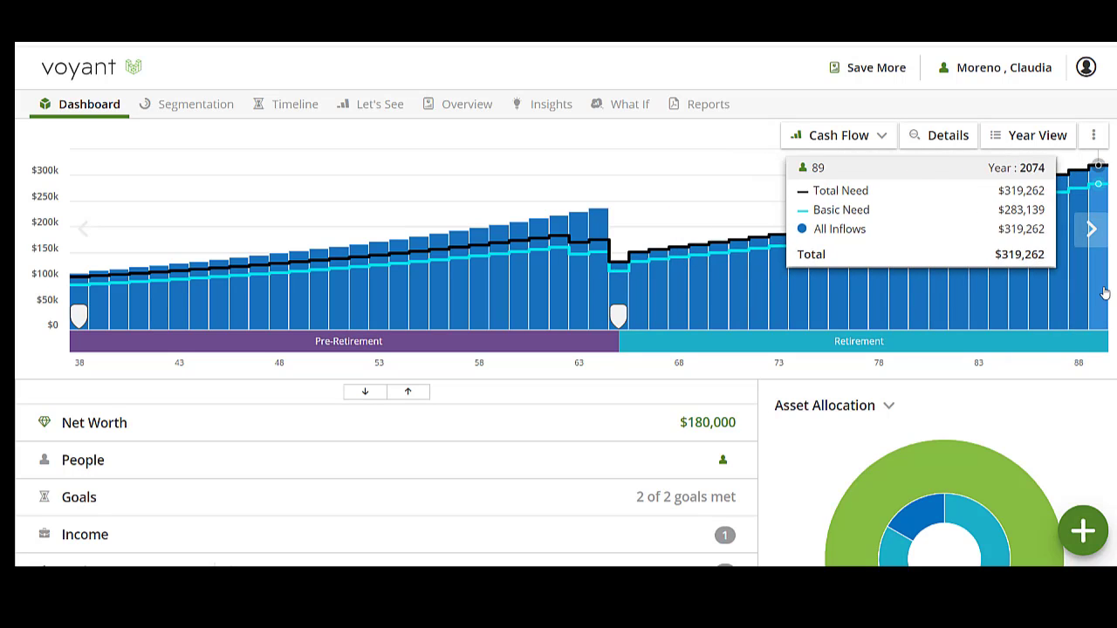
# Step: Show the cash flow chart in detail by funding source, and switch the dashboard chart to Assets
pyautogui.click(947, 137)
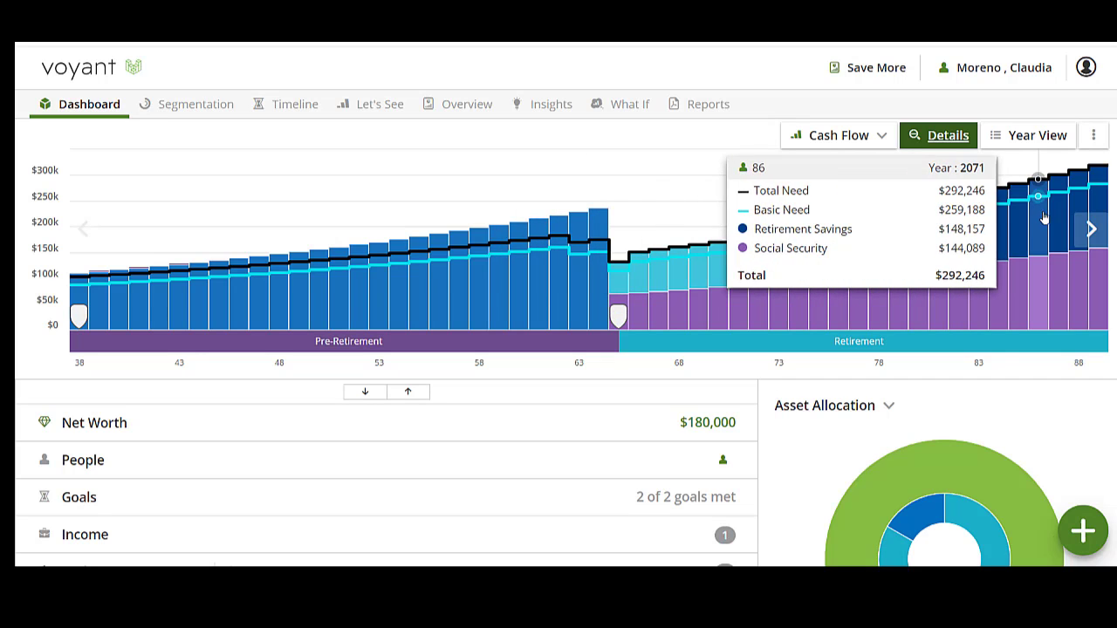
pyautogui.click(844, 134)
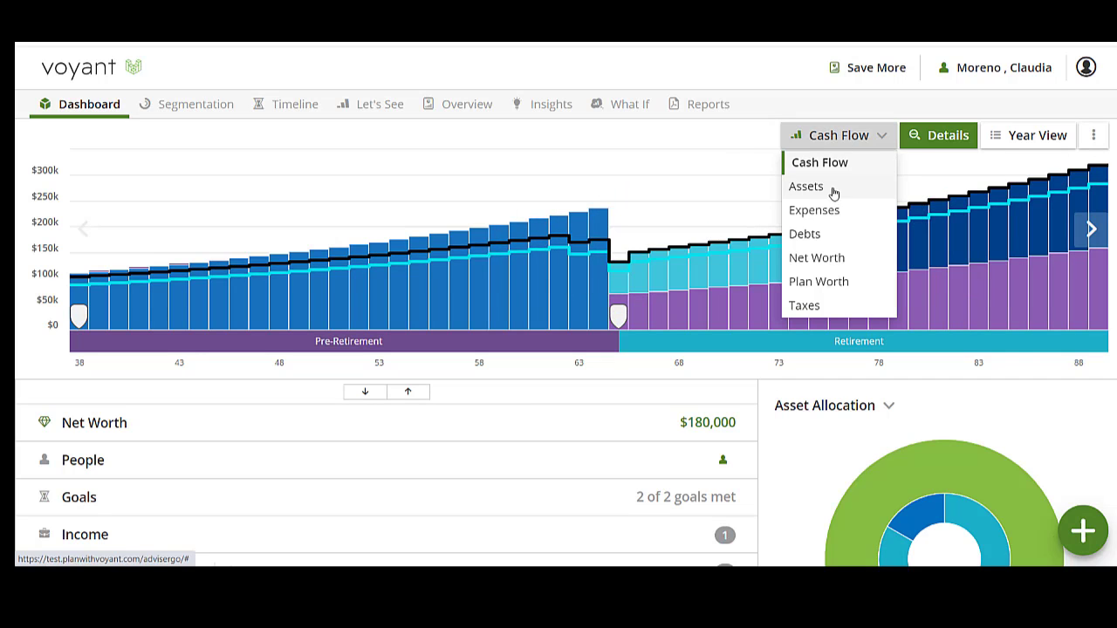
pyautogui.click(833, 188)
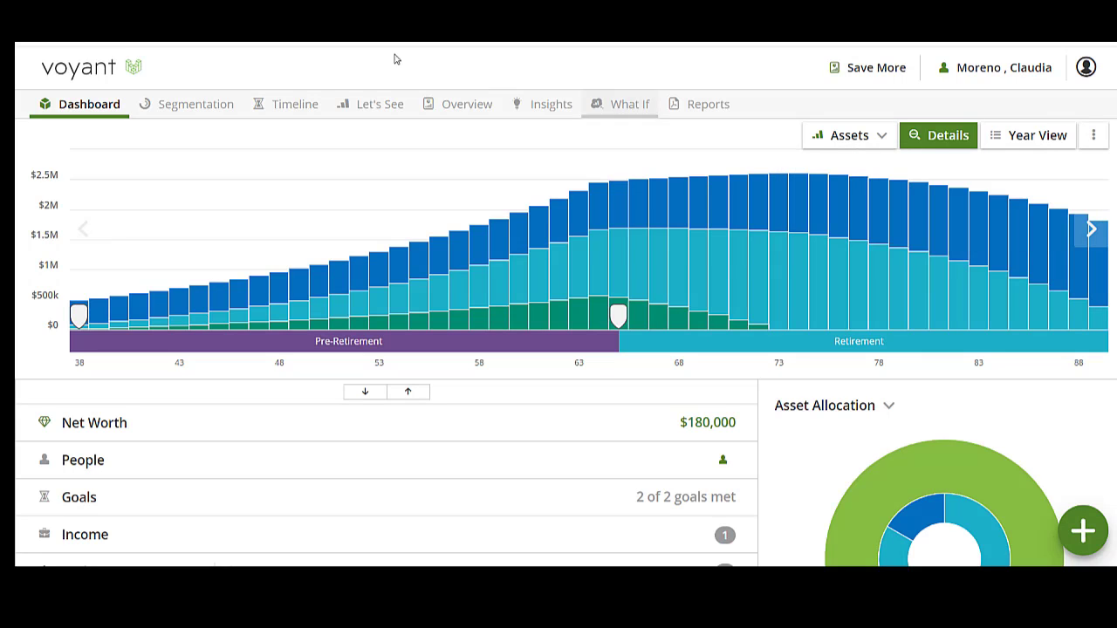
# Step: Compare the Save More and Base Plan charts one above the other, first by Assets and then by Cash Flow
pyautogui.click(377, 104)
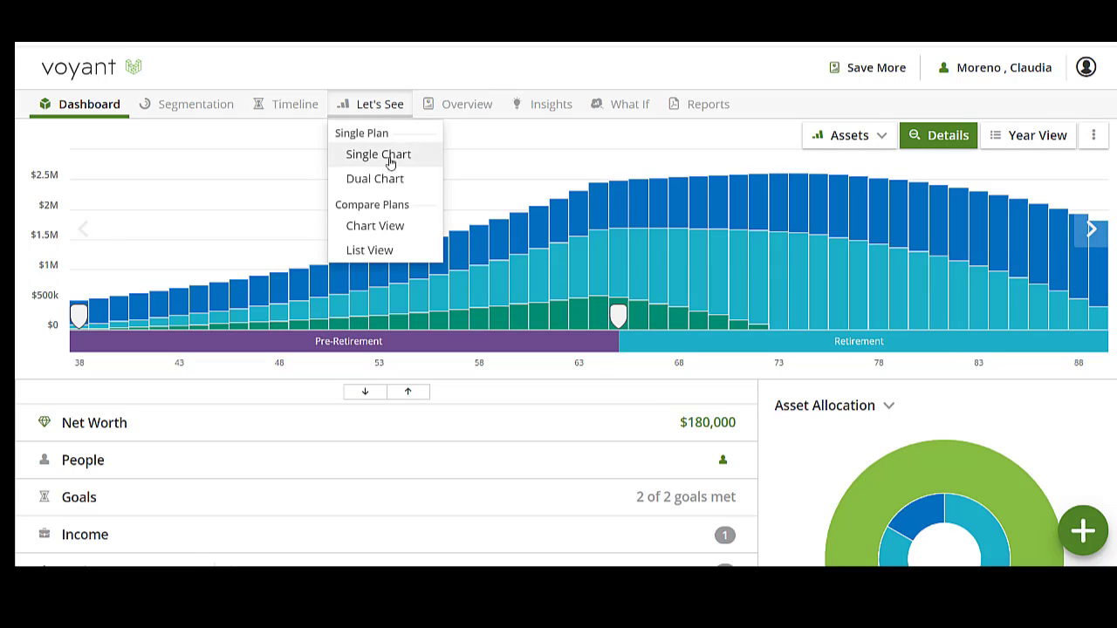
pyautogui.click(400, 233)
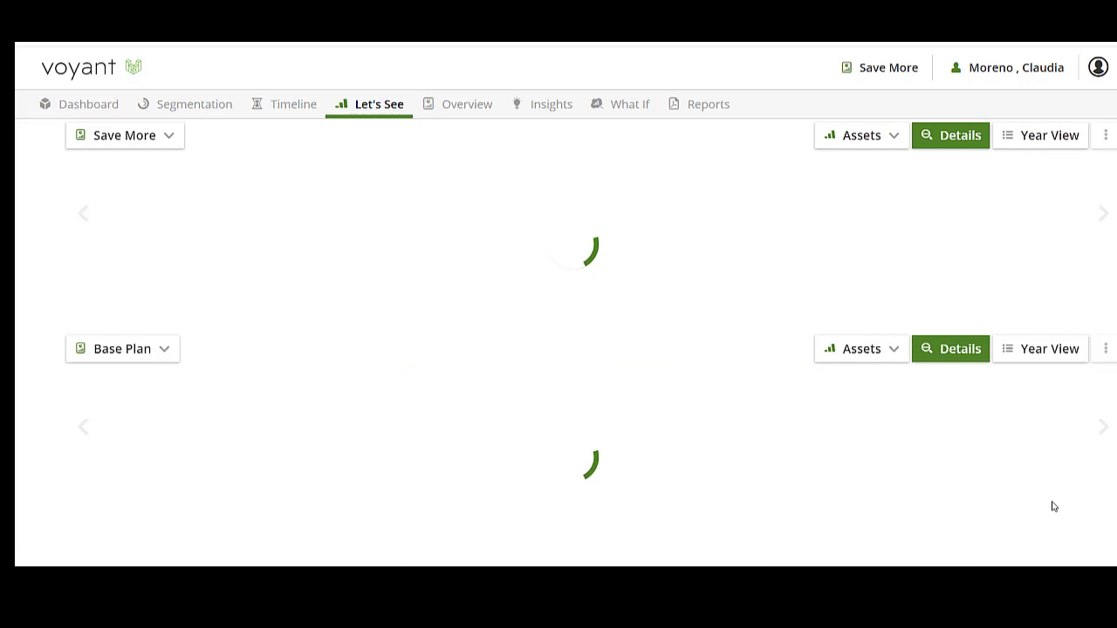
pyautogui.moveTo(1101, 471)
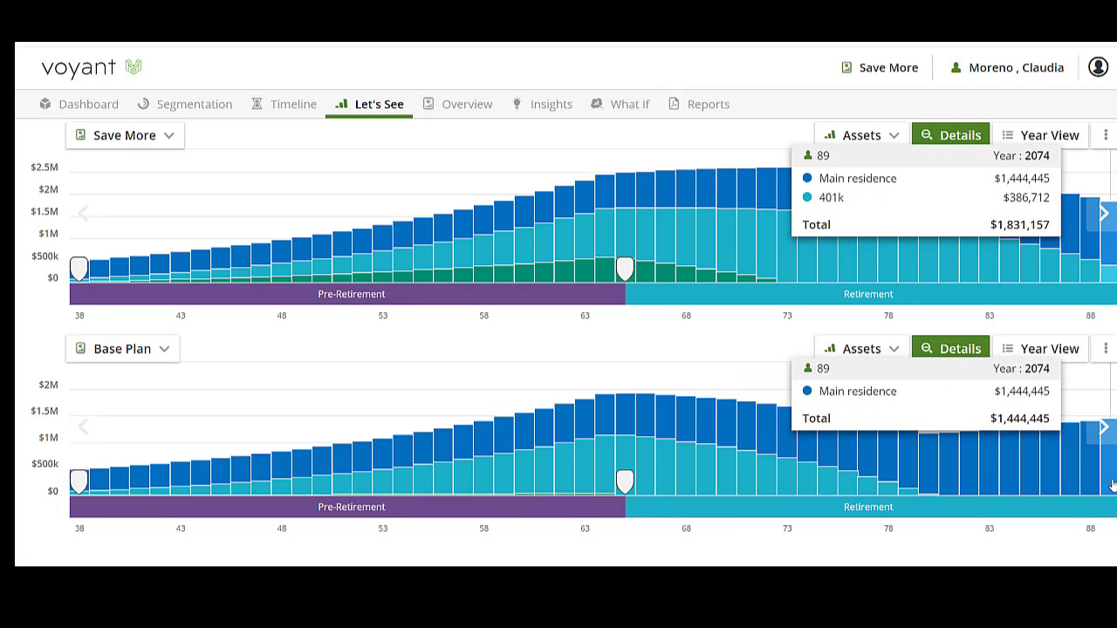
pyautogui.click(852, 140)
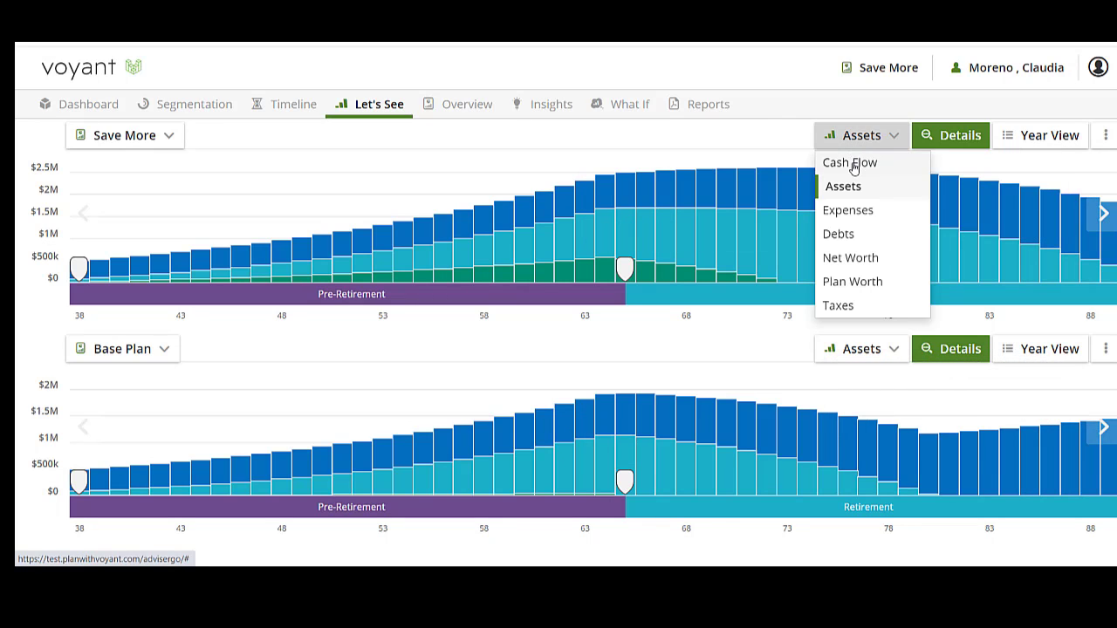
pyautogui.click(850, 164)
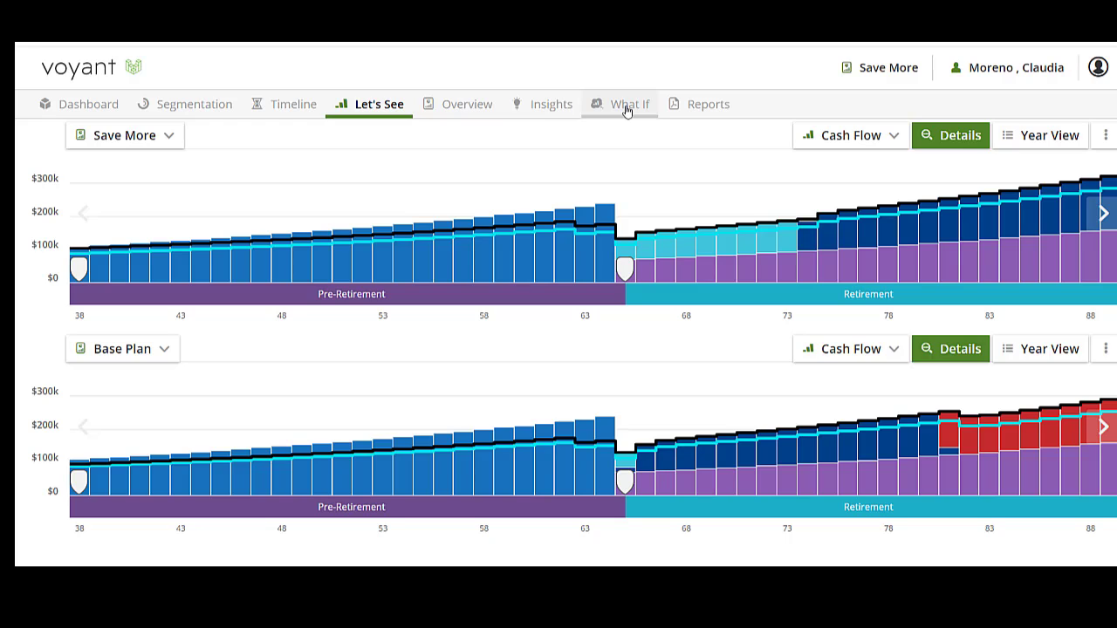
# Step: Create a what-if plan named "Save more in 5 years" as a copy of the Save More plan
pyautogui.click(626, 106)
pyautogui.click(206, 343)
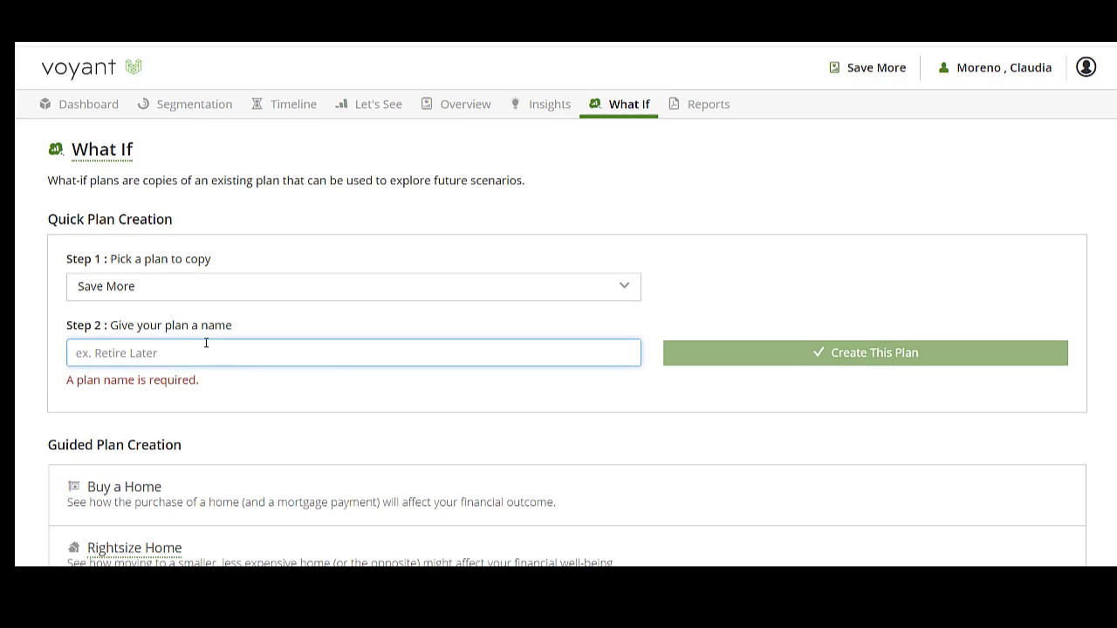
pyautogui.write('Save more in')
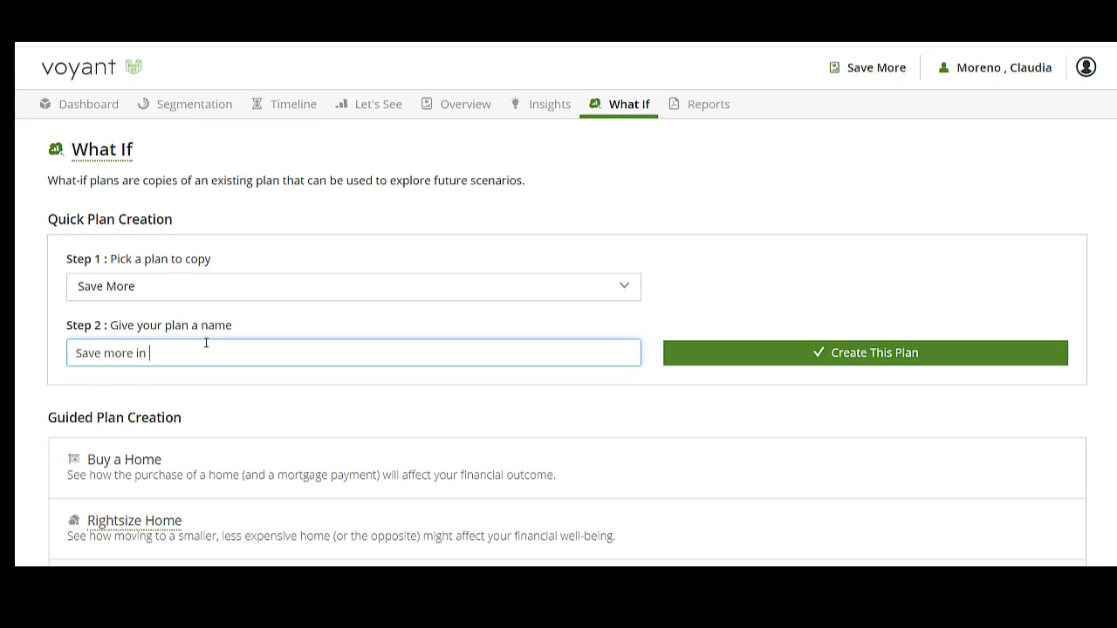
pyautogui.write(' 5 years')
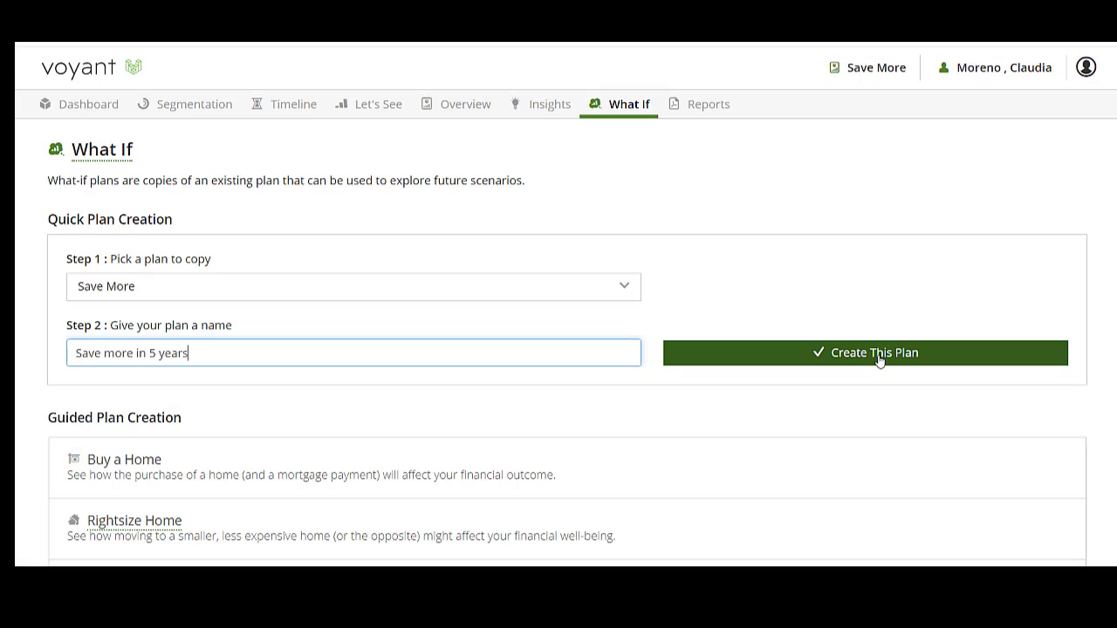
pyautogui.click(874, 354)
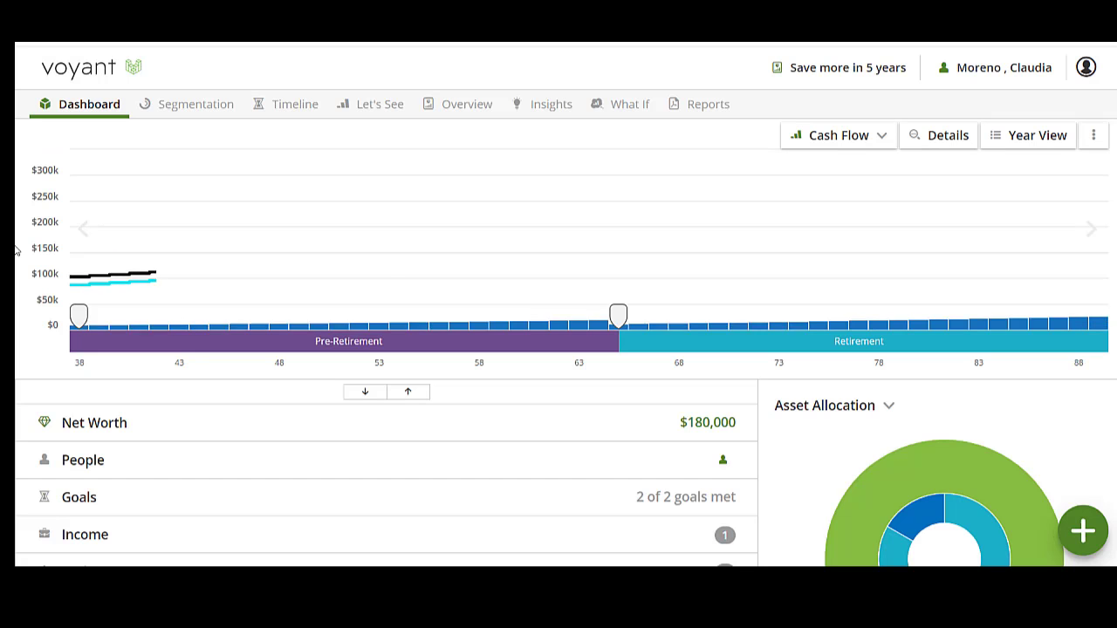
# Step: Start the General Investment Account contributions at age 43 with a new event named "General Investment Account Contributions begin", and save the account
pyautogui.scroll(-3, 272, 394)
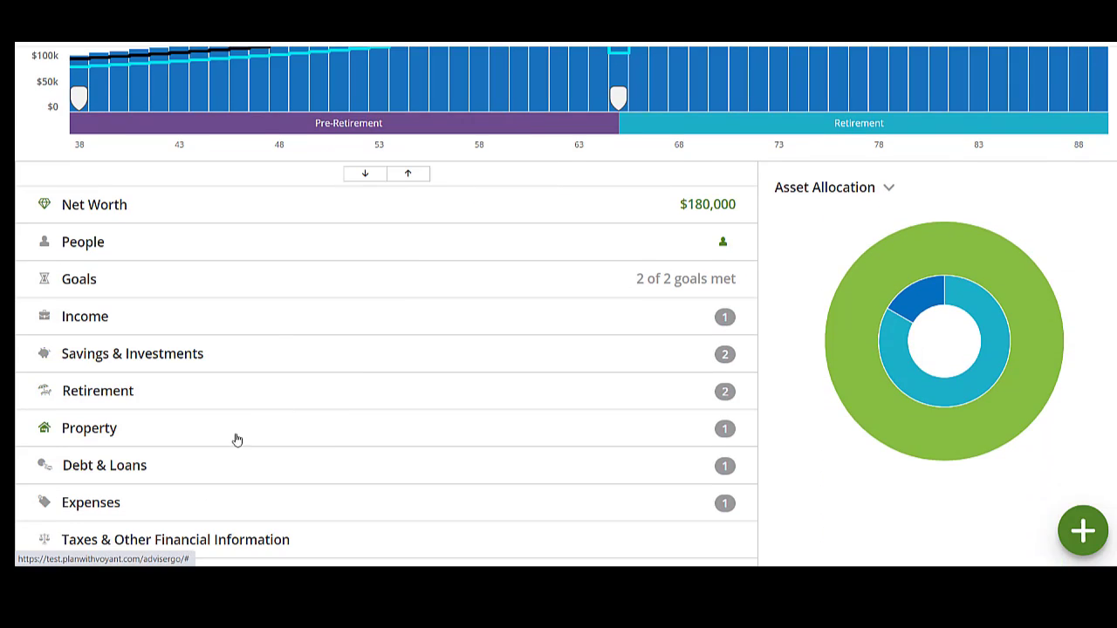
pyautogui.click(224, 358)
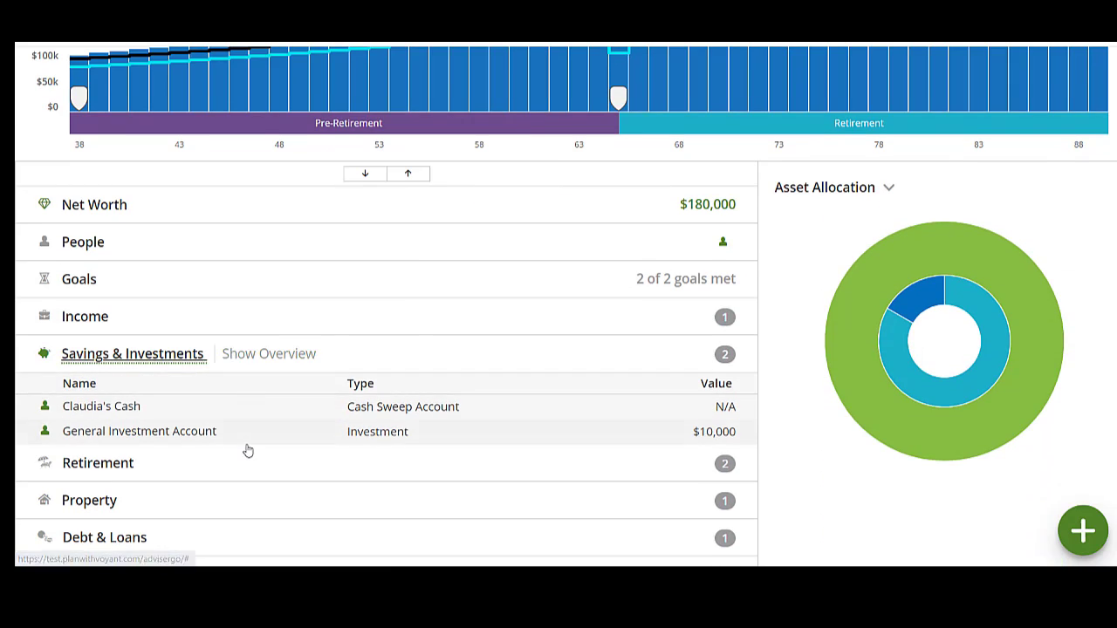
pyautogui.click(250, 440)
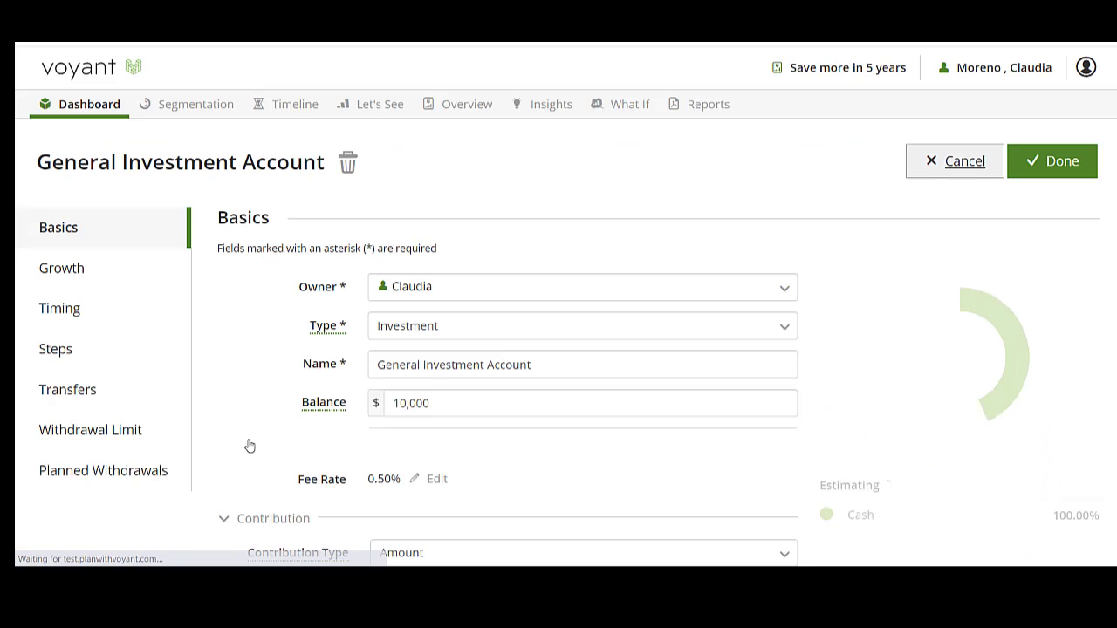
pyautogui.click(109, 318)
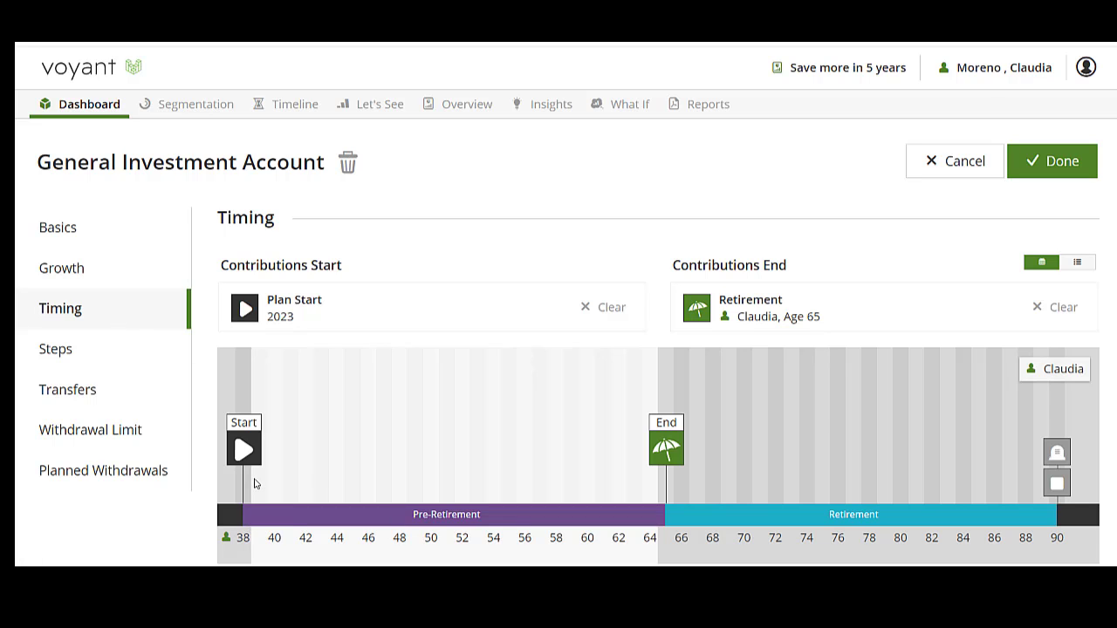
pyautogui.click(322, 454)
pyautogui.write('Contribu')
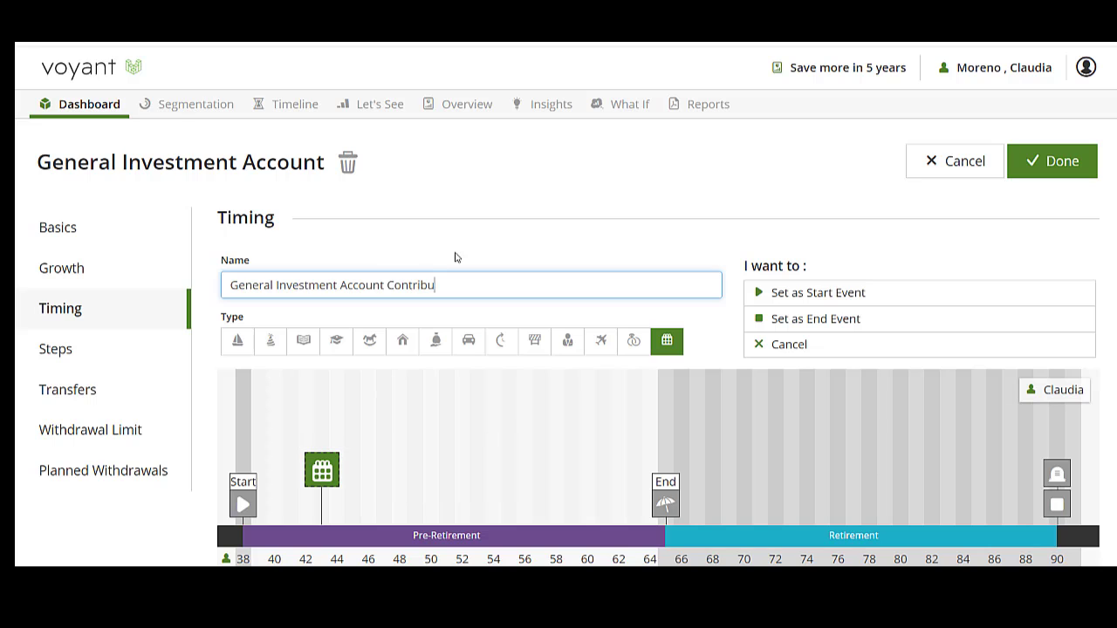
pyautogui.write('tions begin')
pyautogui.click(775, 294)
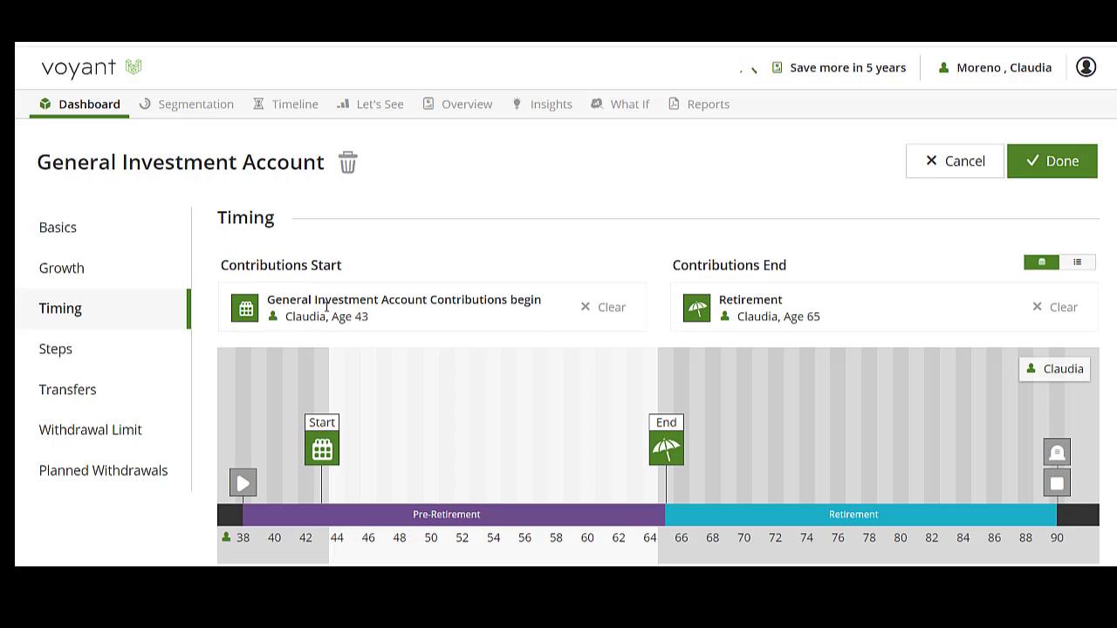
pyautogui.click(1056, 166)
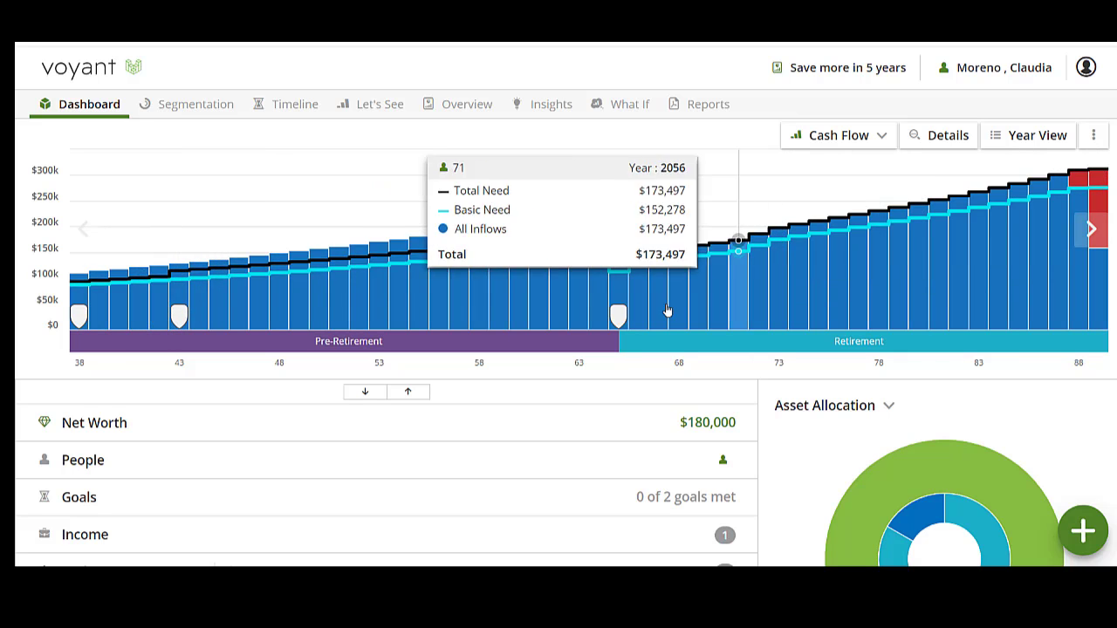
# Step: Show the cash flow chart in detail, and run the Annual Savings analysis from plan start to retirement
pyautogui.click(957, 141)
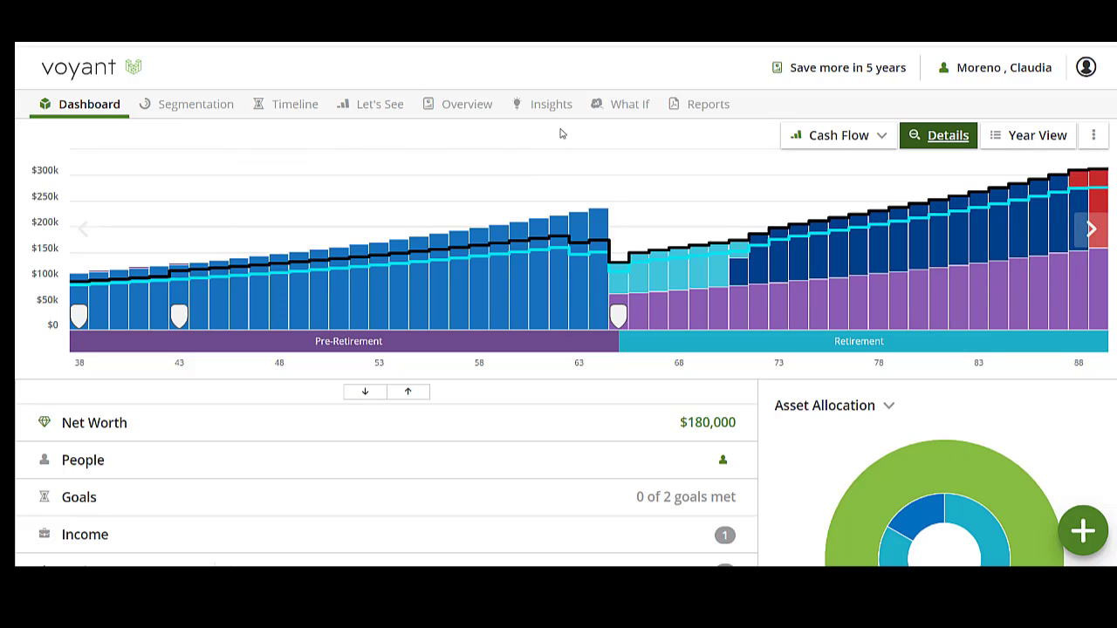
pyautogui.click(550, 103)
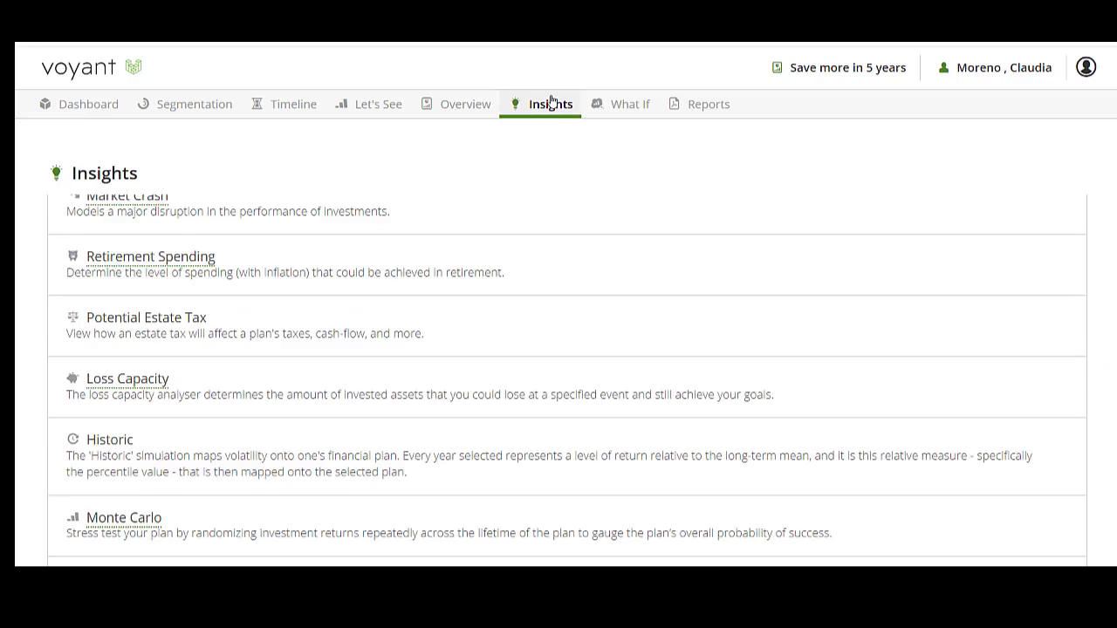
pyautogui.click(735, 311)
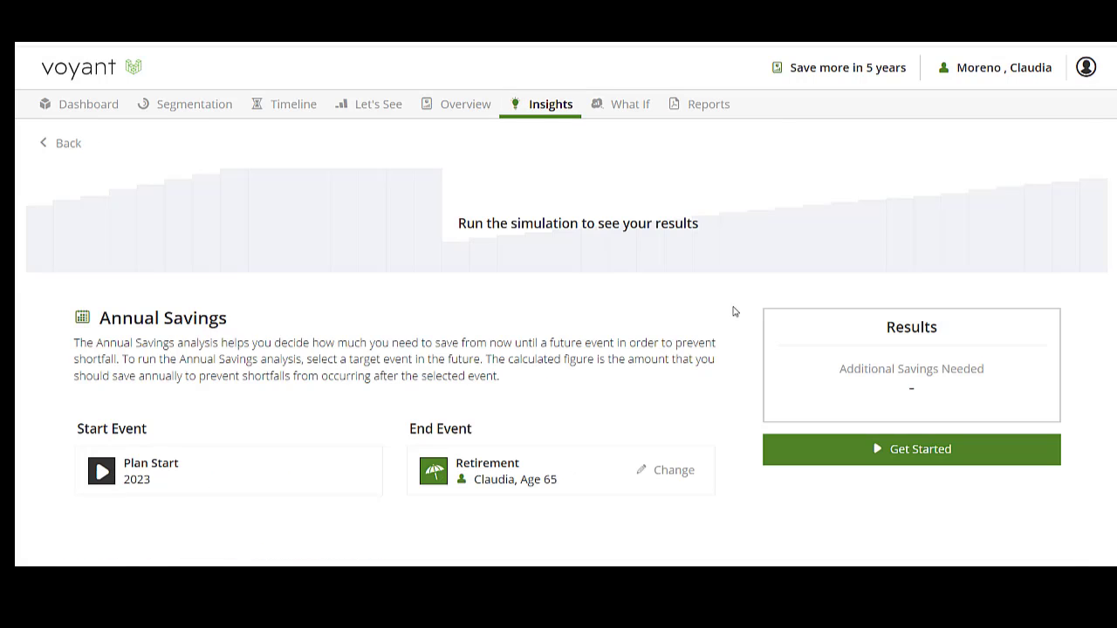
pyautogui.click(935, 453)
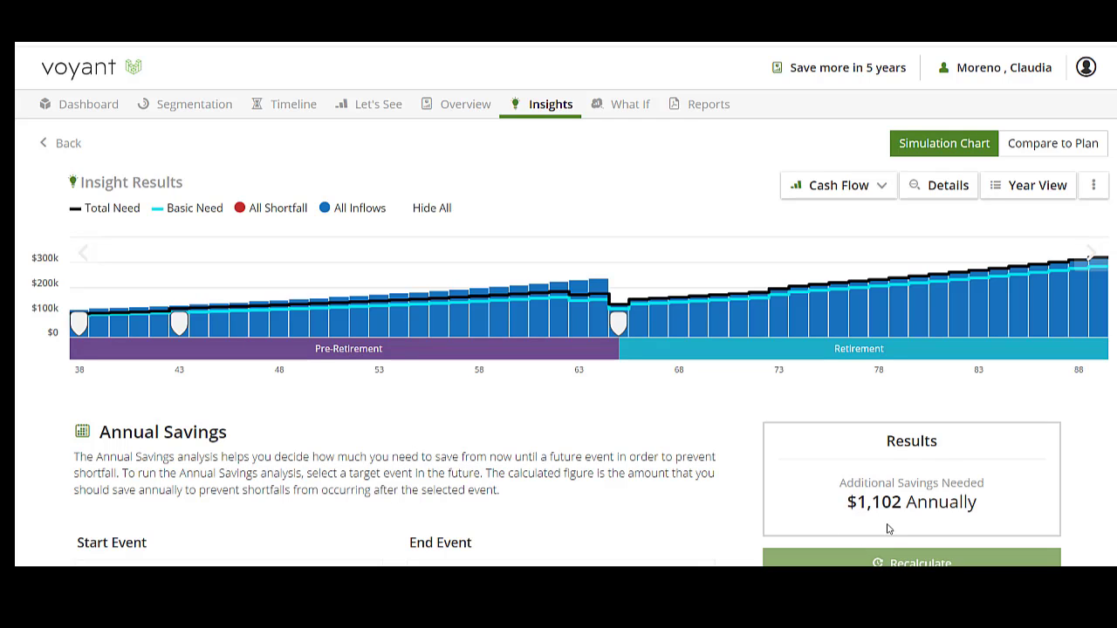
# Step: Set the General Investment Account's annual contribution amount to $11,000 and save the account
pyautogui.click(78, 107)
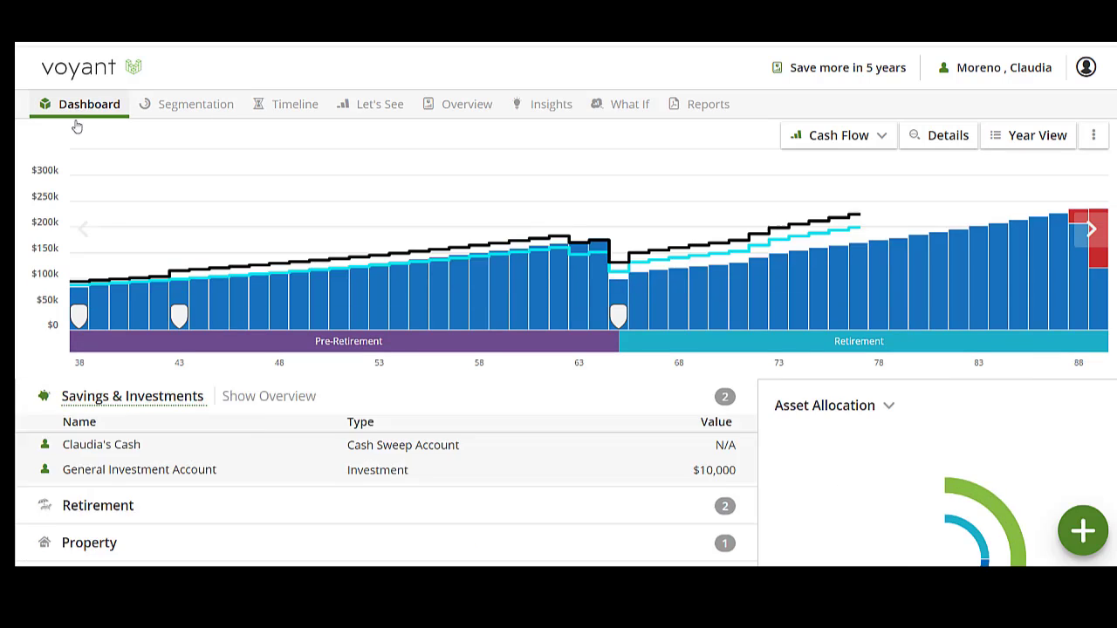
pyautogui.scroll(-3, 415, 349)
pyautogui.click(396, 368)
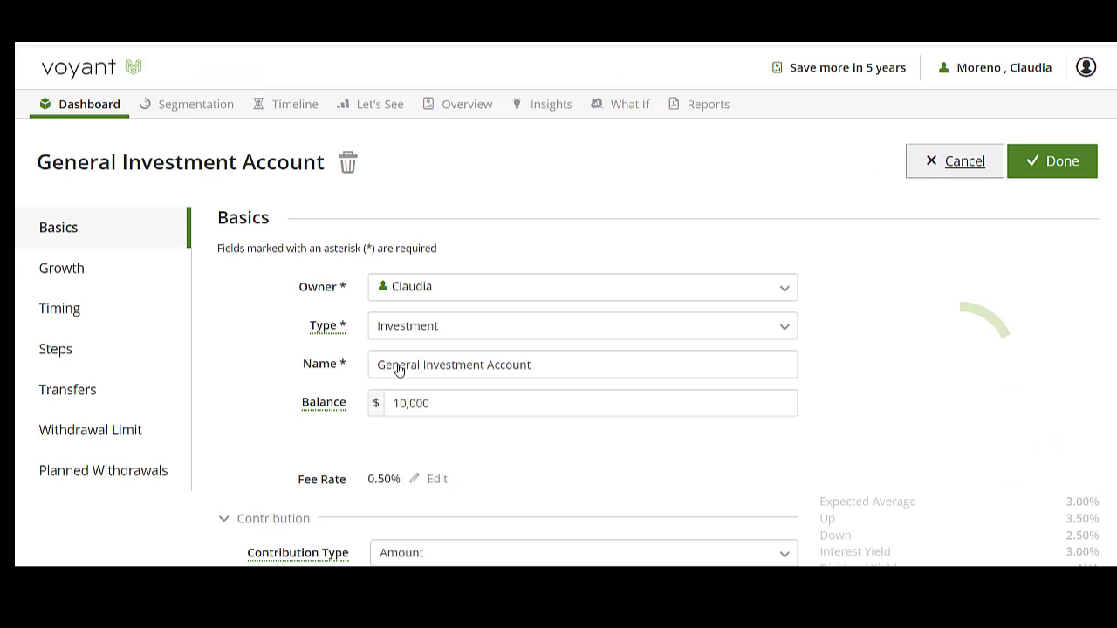
pyautogui.scroll(-1, 467, 492)
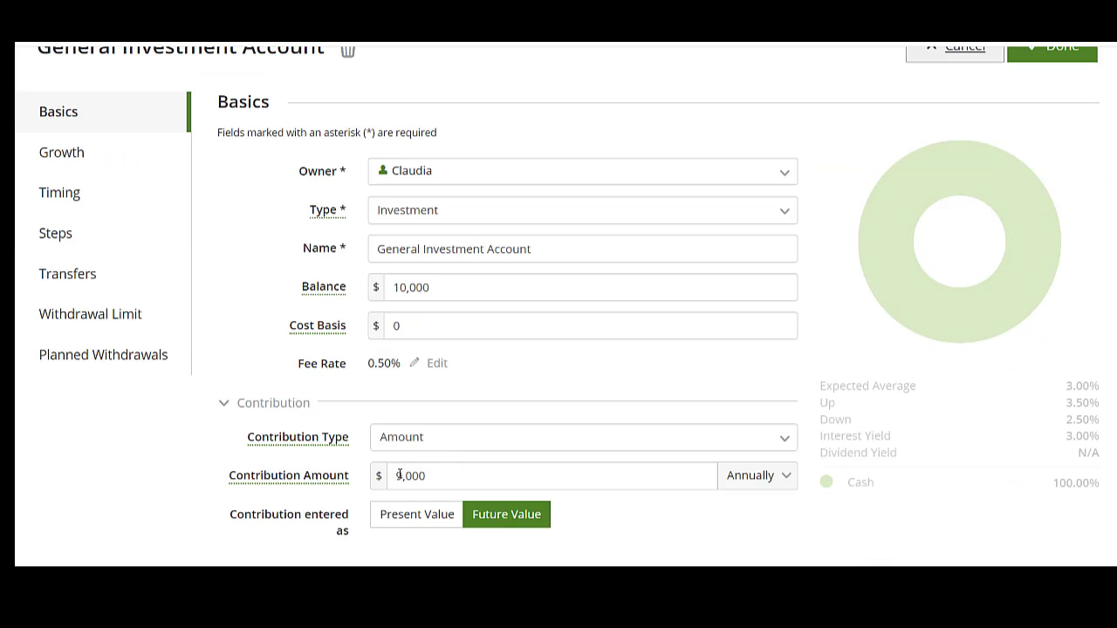
pyautogui.moveTo(399, 475); pyautogui.dragTo(394, 476)
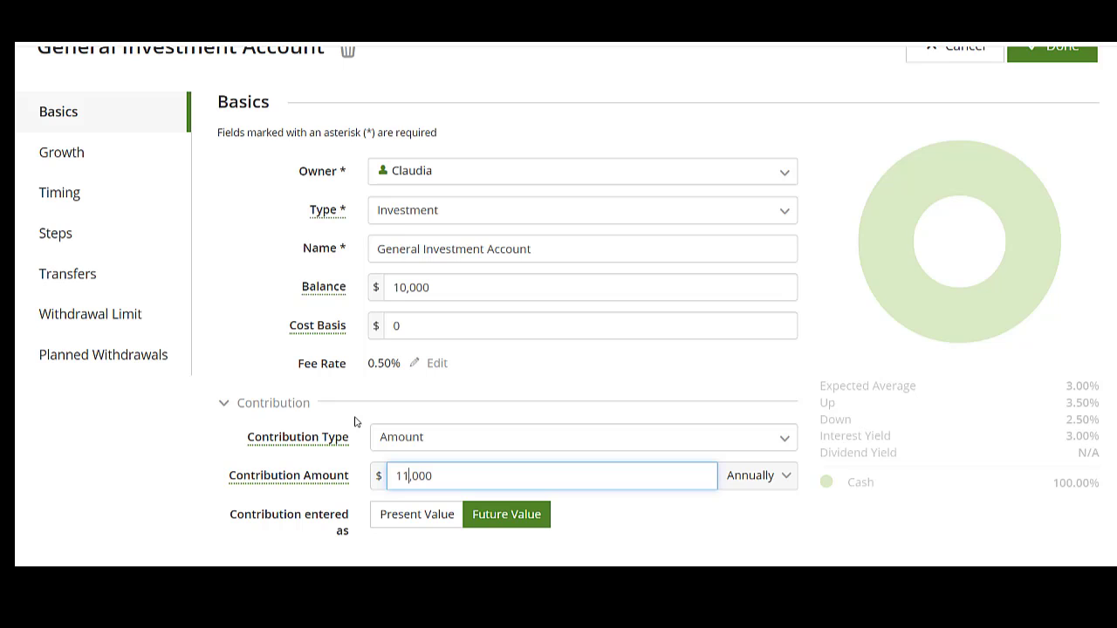
pyautogui.write('11')
pyautogui.click(1050, 54)
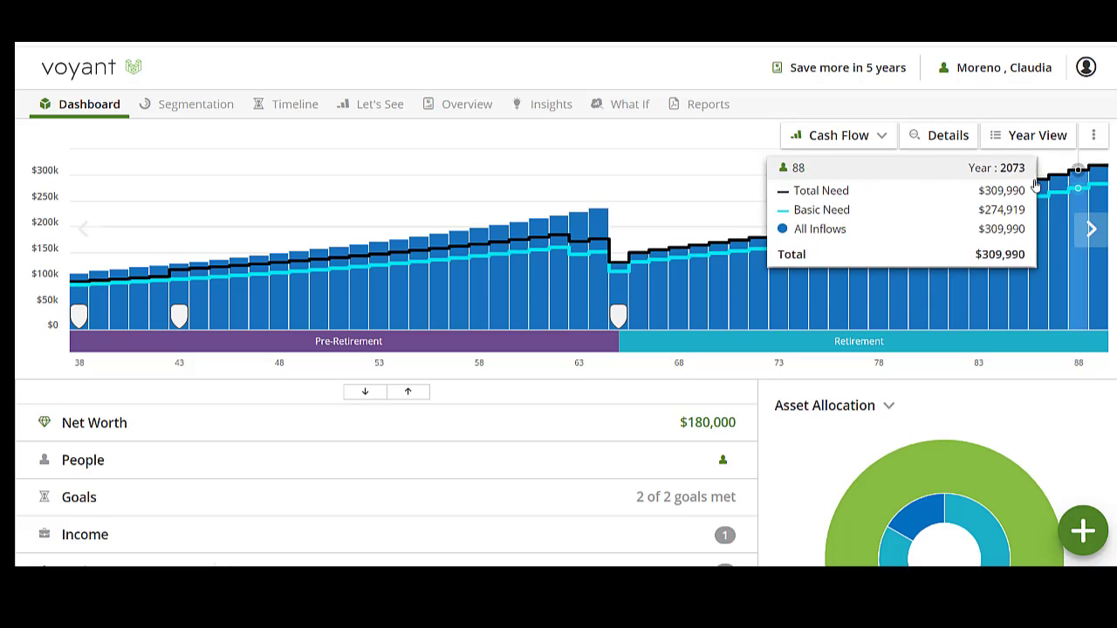
# Step: Compare the Save More and "Save more in 5 years" plans in chart view, showing Assets in detail
pyautogui.click(377, 112)
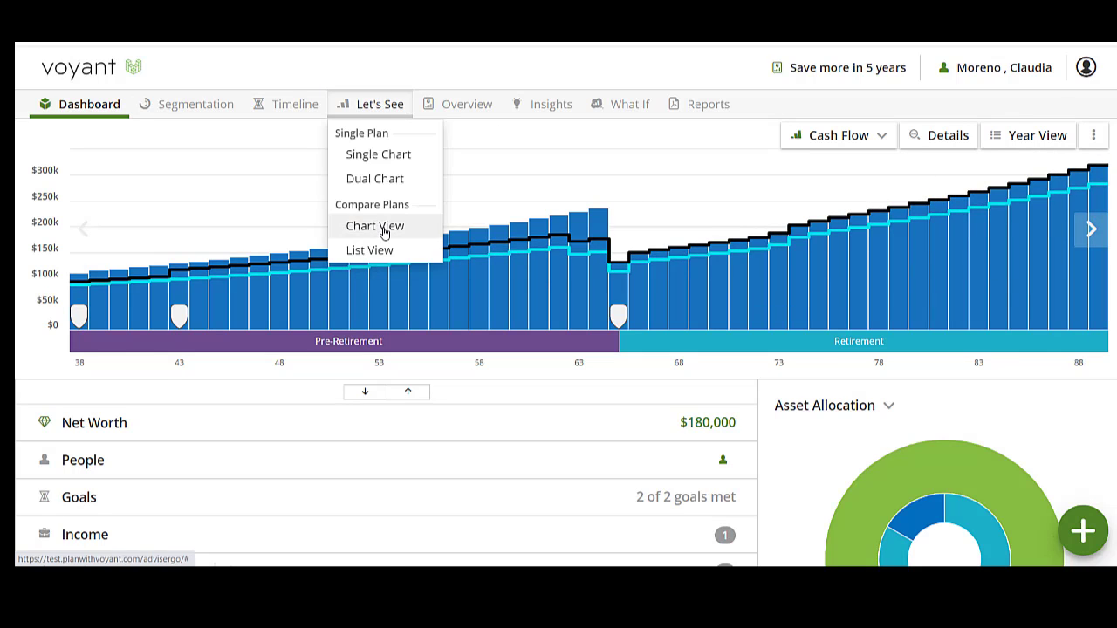
pyautogui.click(376, 228)
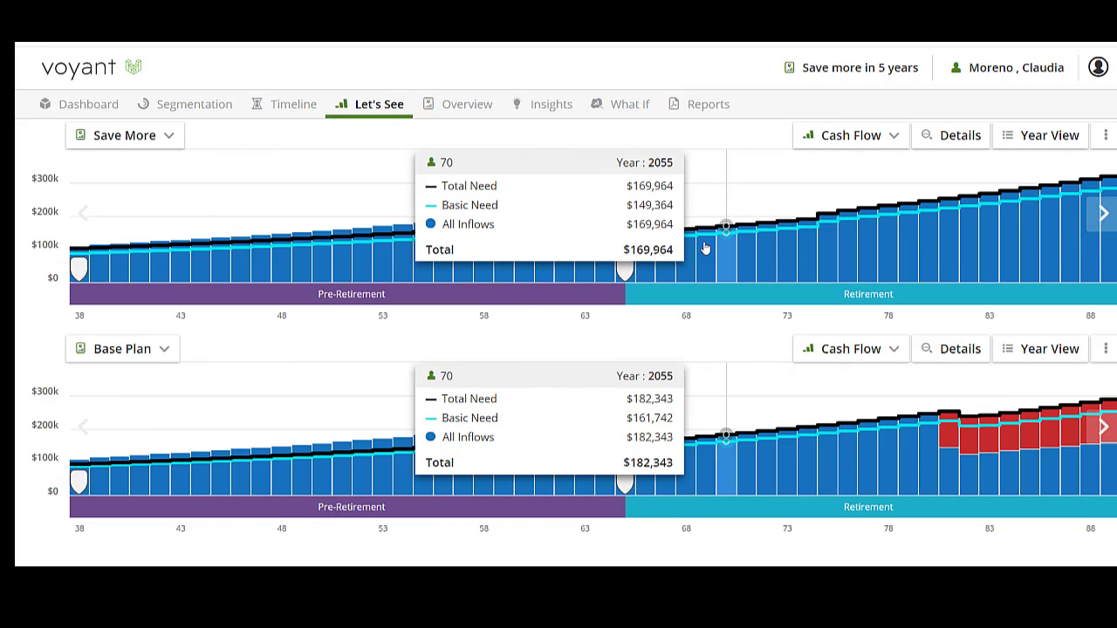
pyautogui.click(853, 136)
pyautogui.click(853, 193)
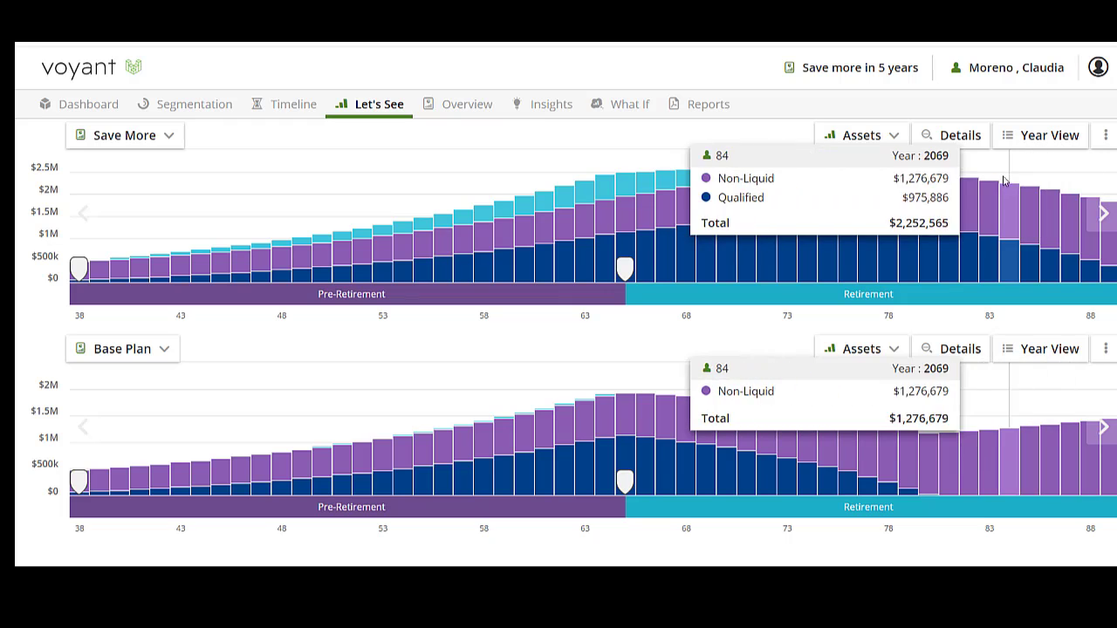
pyautogui.click(972, 142)
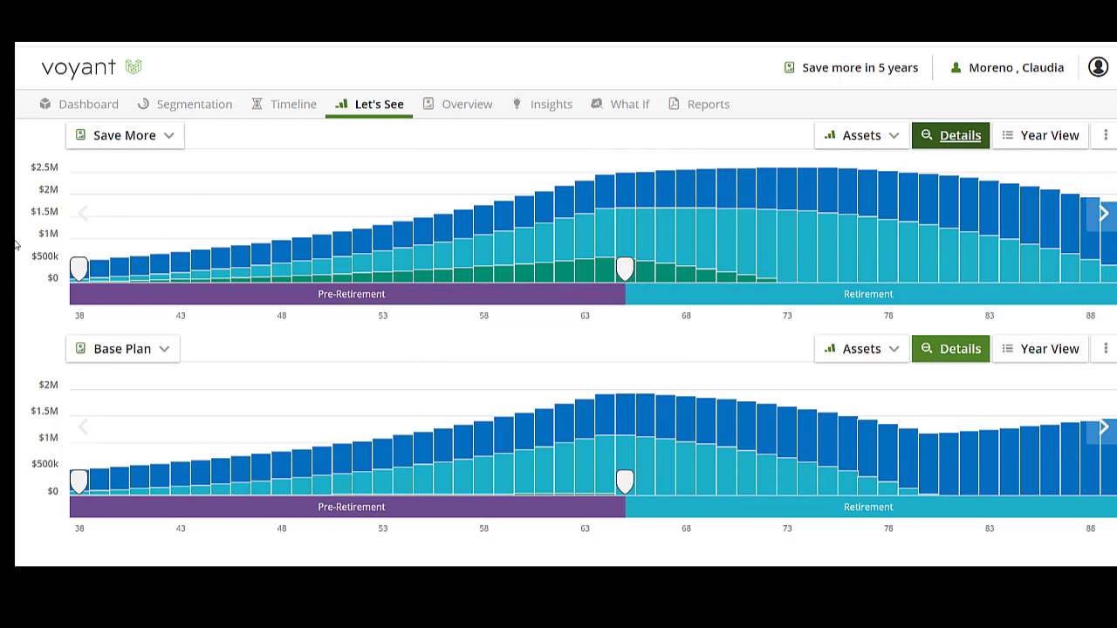
pyautogui.click(108, 353)
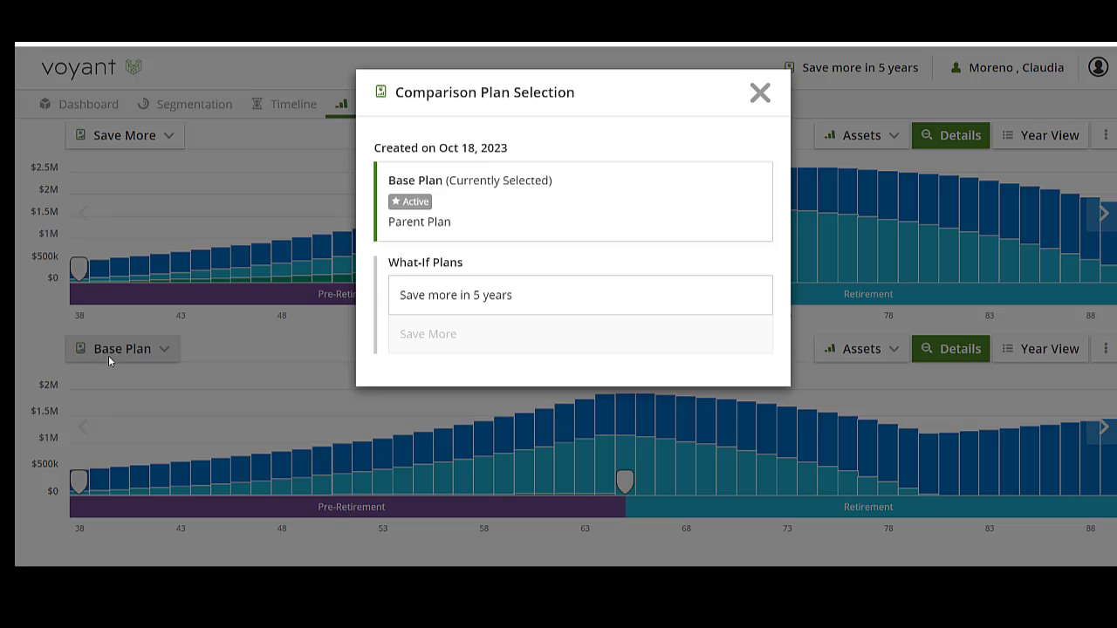
pyautogui.click(482, 303)
pyautogui.moveTo(1109, 487)
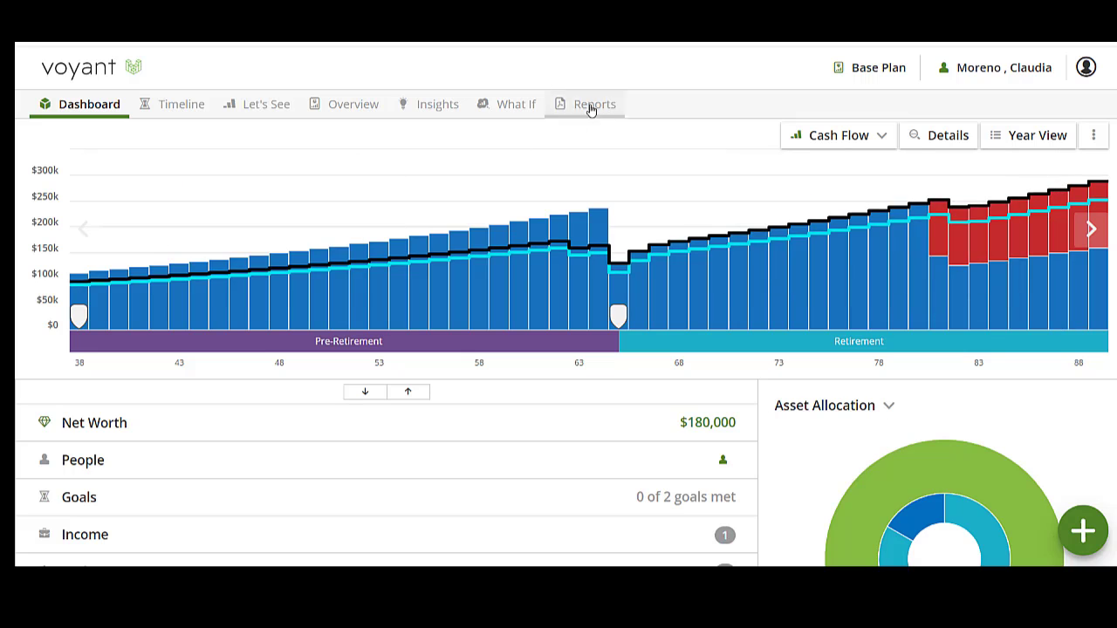
# Step: Create a what-if plan named "Save all surplus" as a copy of the Base Plan
pyautogui.click(516, 105)
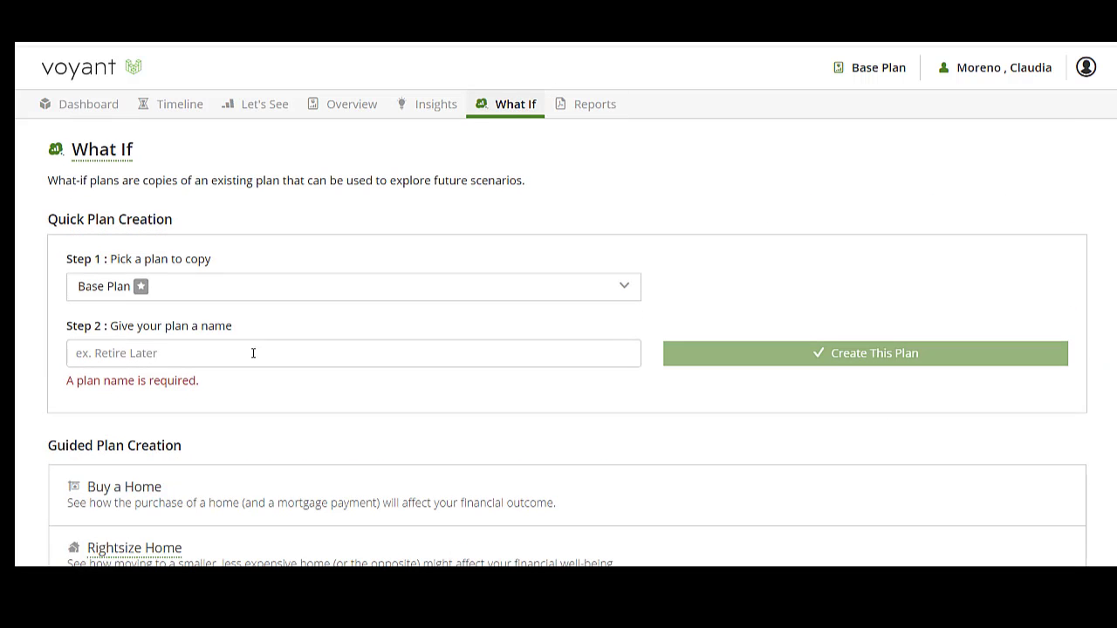
pyautogui.click(253, 352)
pyautogui.write('Save al')
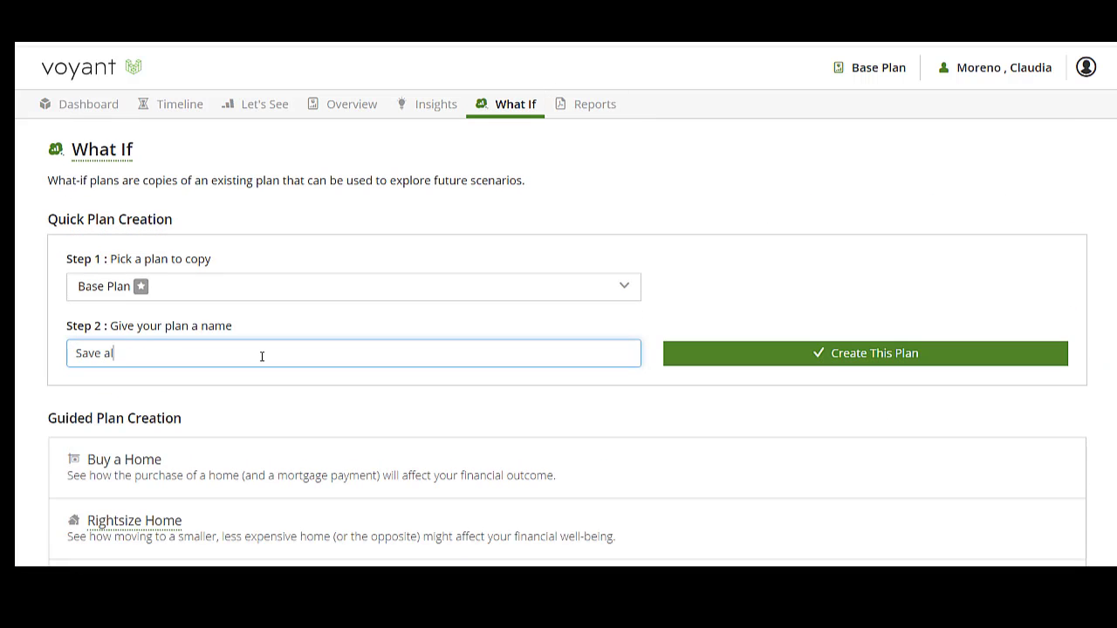
pyautogui.write('l surplus')
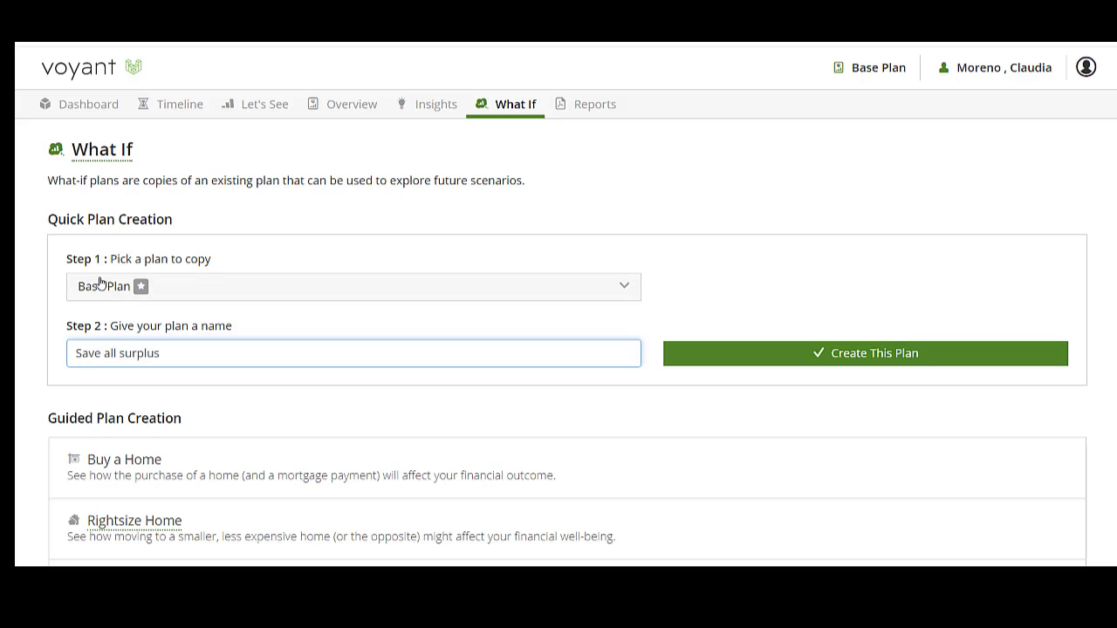
pyautogui.click(867, 353)
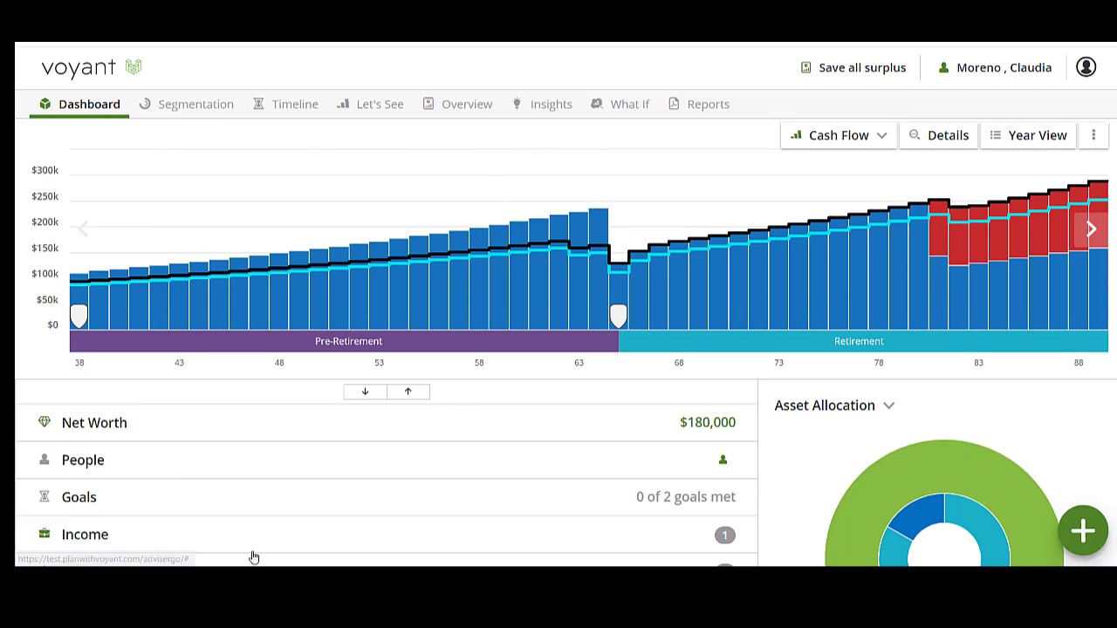
# Step: Add a transfer with All Surplus as its source and the General Investment Account as its destination
pyautogui.scroll(-4, 150, 507)
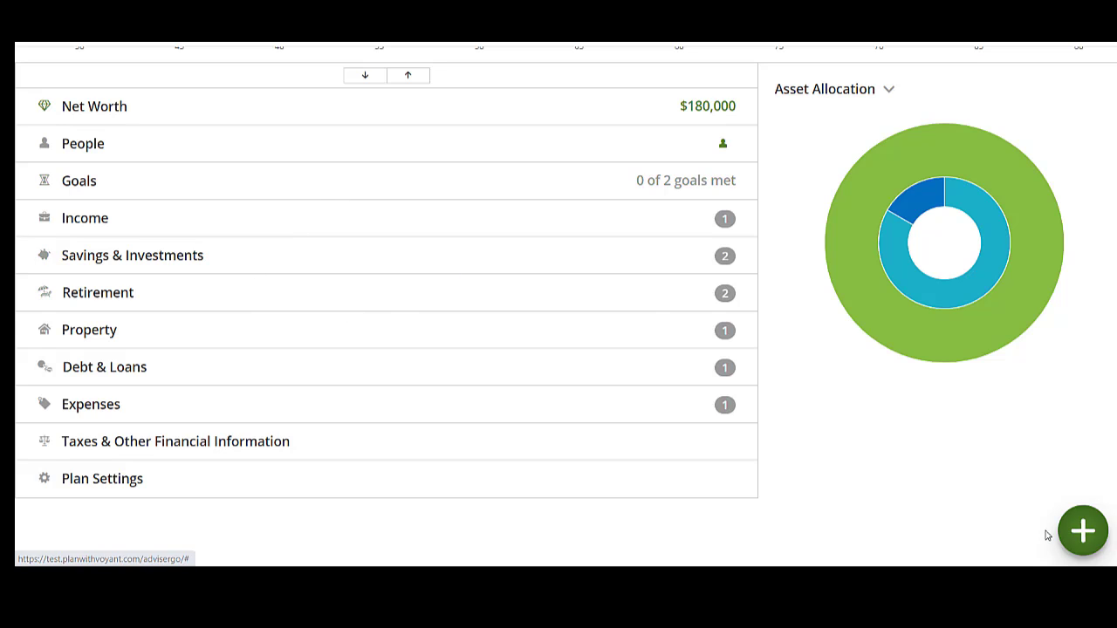
pyautogui.click(1079, 536)
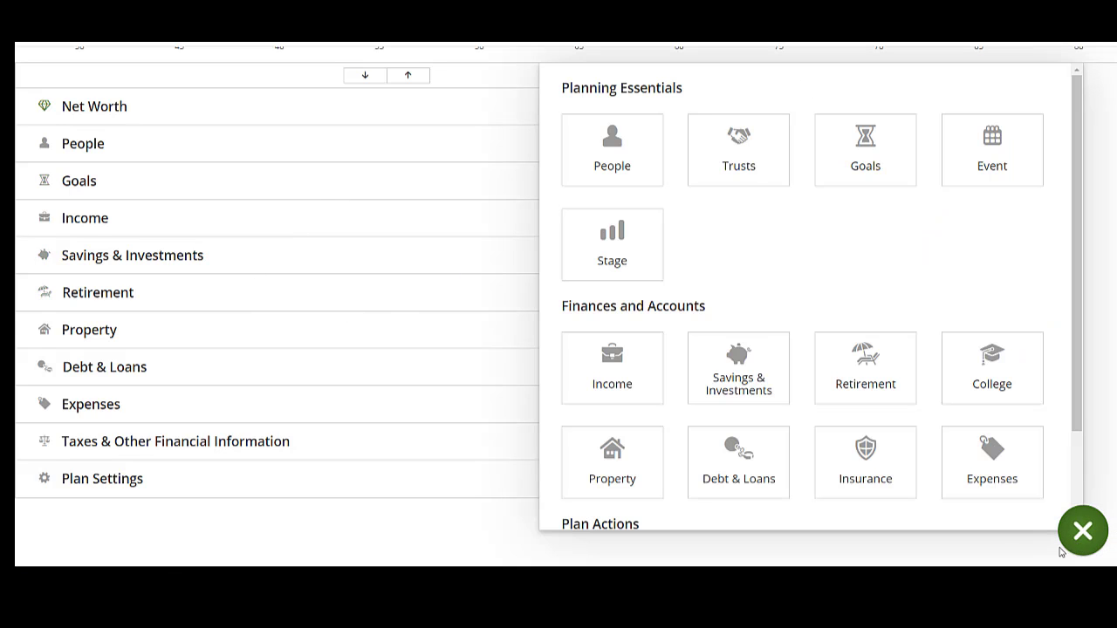
pyautogui.scroll(-3, 719, 333)
pyautogui.click(628, 469)
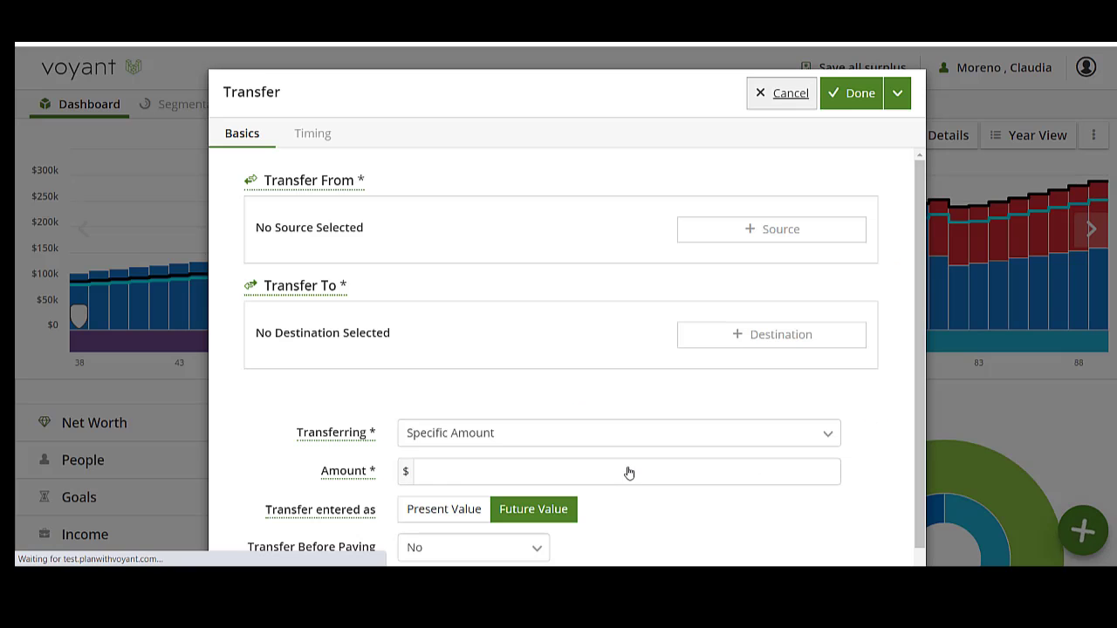
pyautogui.click(775, 229)
pyautogui.click(351, 324)
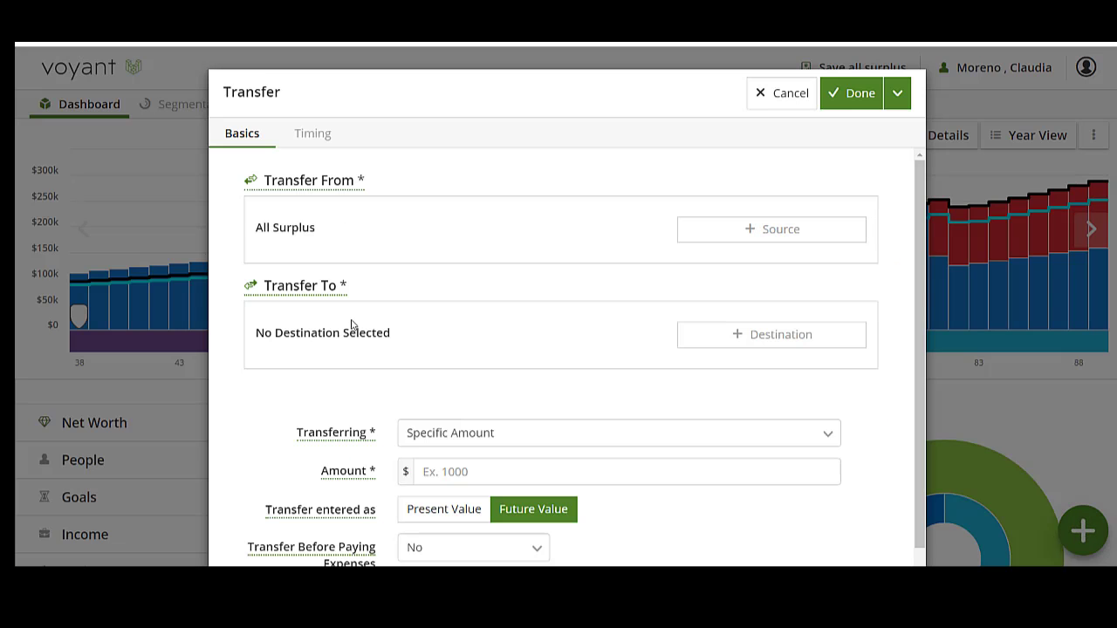
pyautogui.click(688, 334)
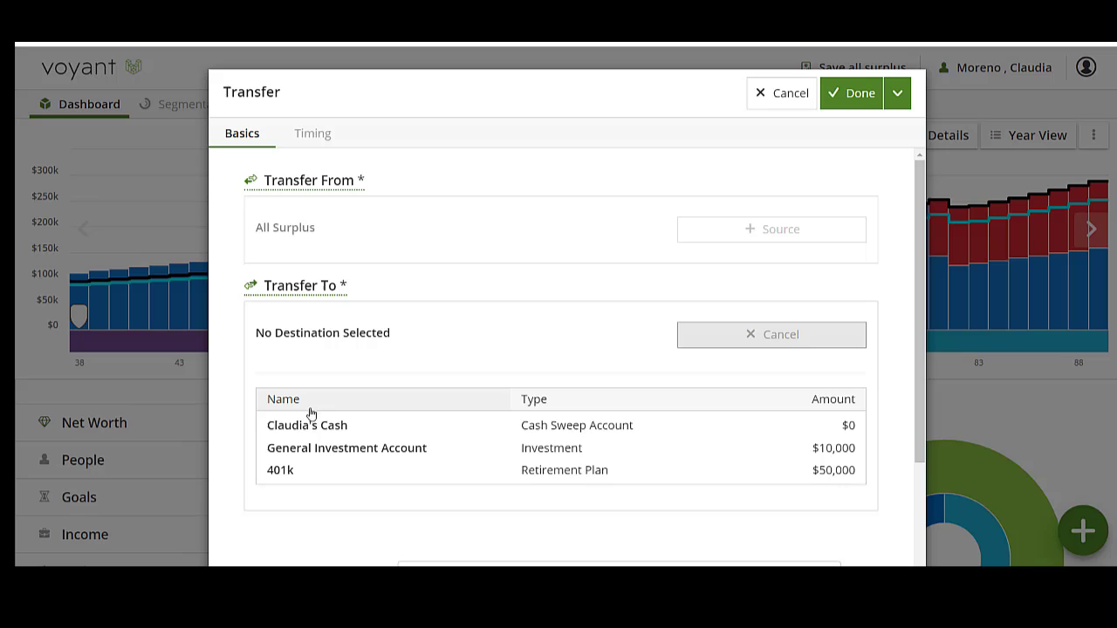
pyautogui.click(328, 455)
# Step: Set the transfer to move All Available funds and make it recurring
pyautogui.click(536, 431)
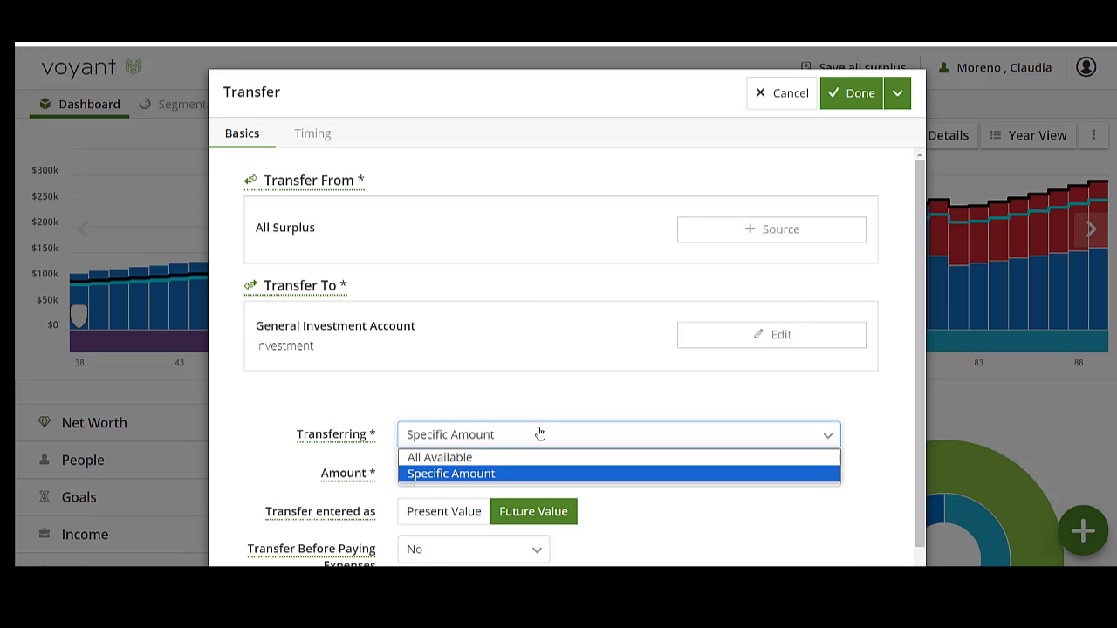
pyautogui.click(510, 459)
pyautogui.scroll(-2, 394, 447)
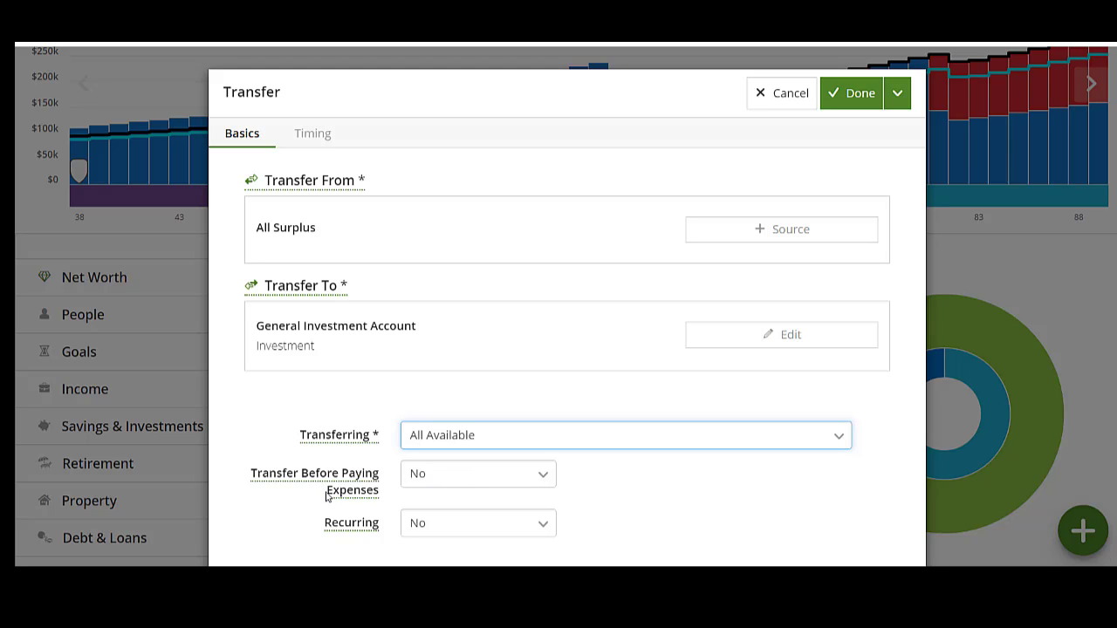
pyautogui.click(423, 534)
pyautogui.click(429, 484)
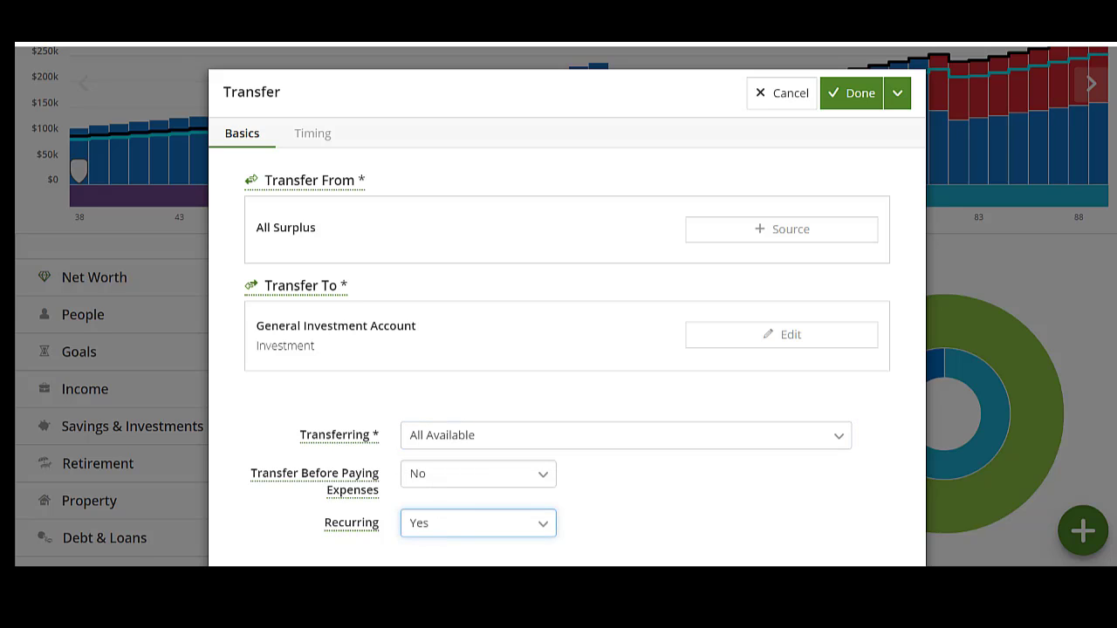
# Step: Time the surplus transfer to start at Plan Start and recur until the Retirement event, and save the transfer
pyautogui.click(314, 132)
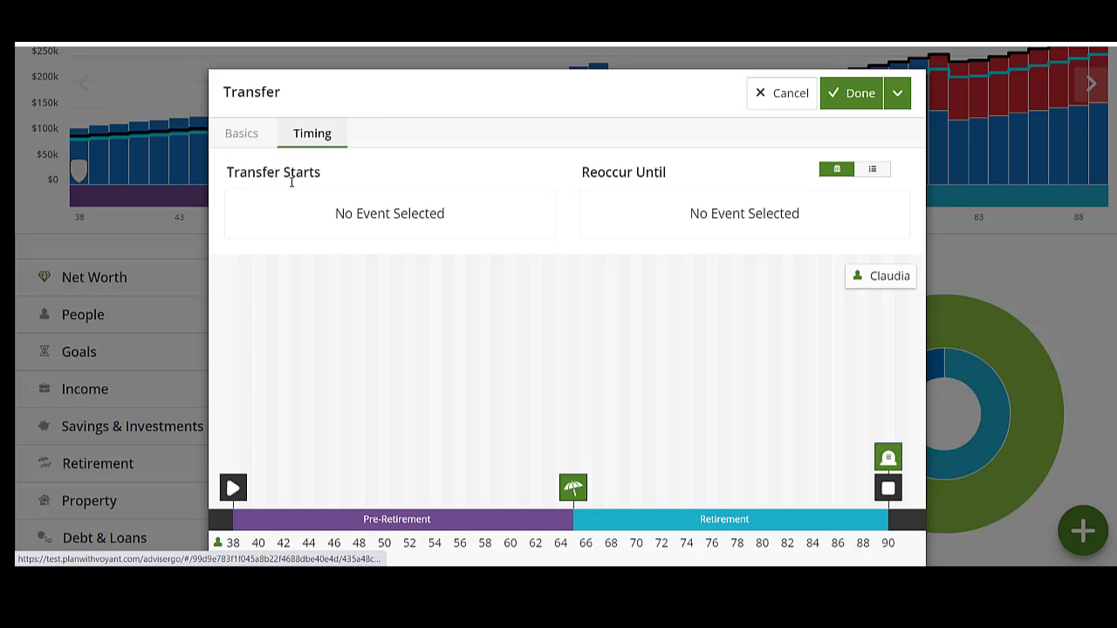
pyautogui.click(233, 489)
pyautogui.click(694, 210)
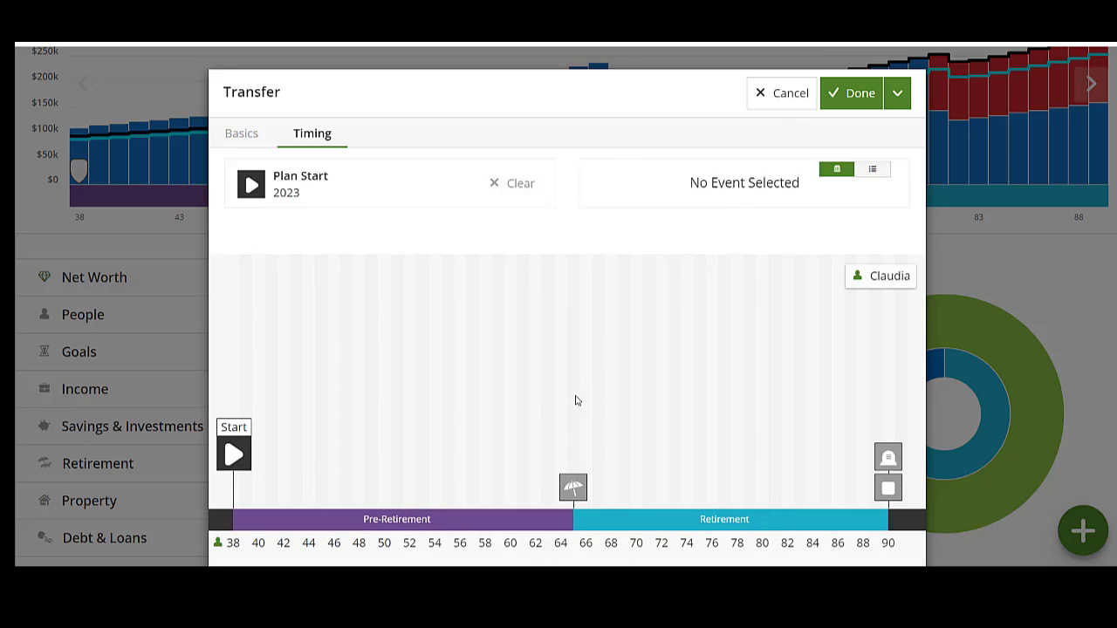
pyautogui.click(574, 494)
pyautogui.click(705, 228)
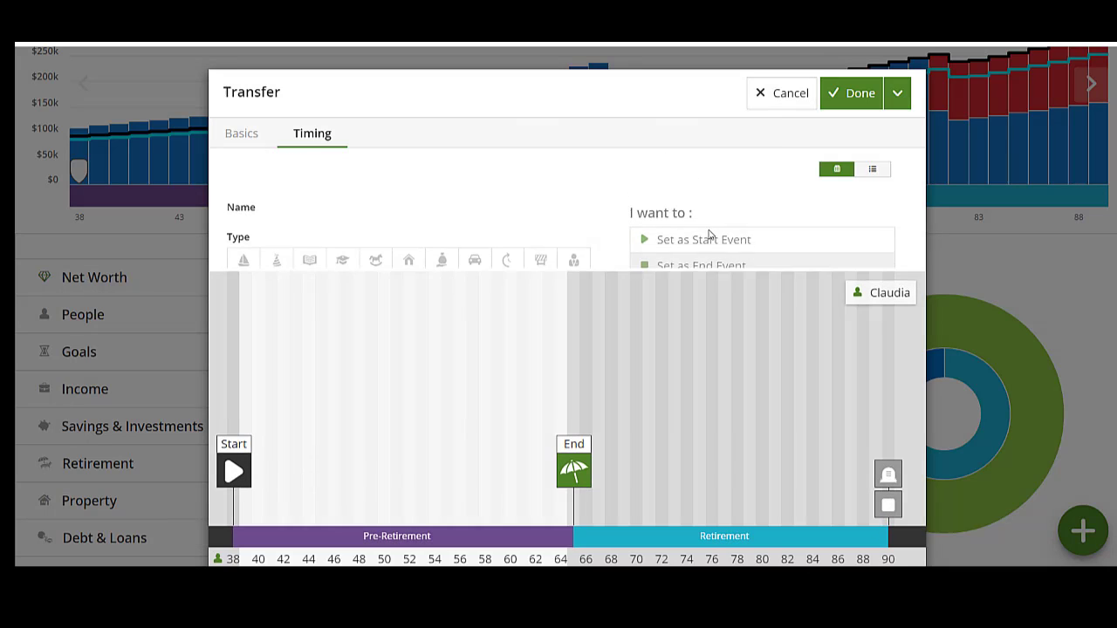
pyautogui.click(845, 93)
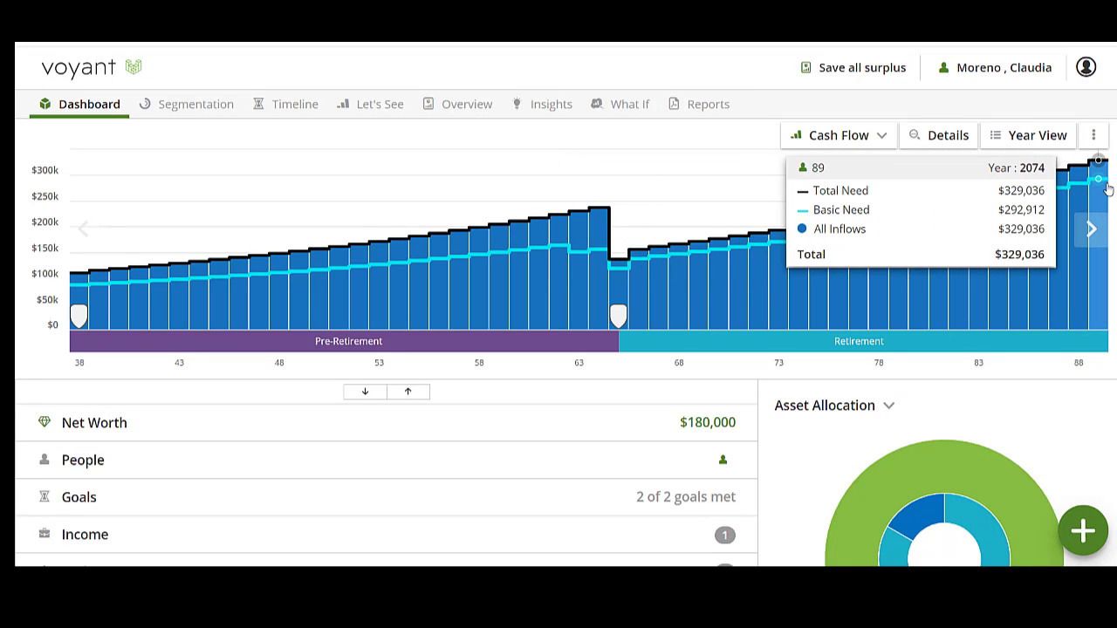
# Step: Switch the dashboard chart from Cash Flow to Assets and show its details
pyautogui.click(831, 138)
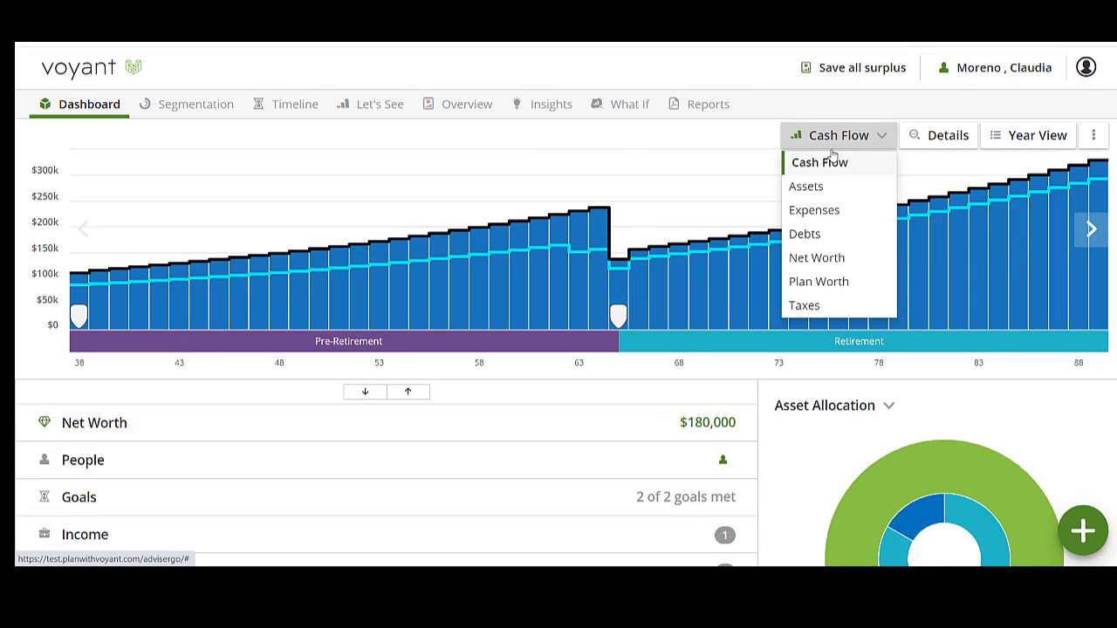
pyautogui.click(835, 187)
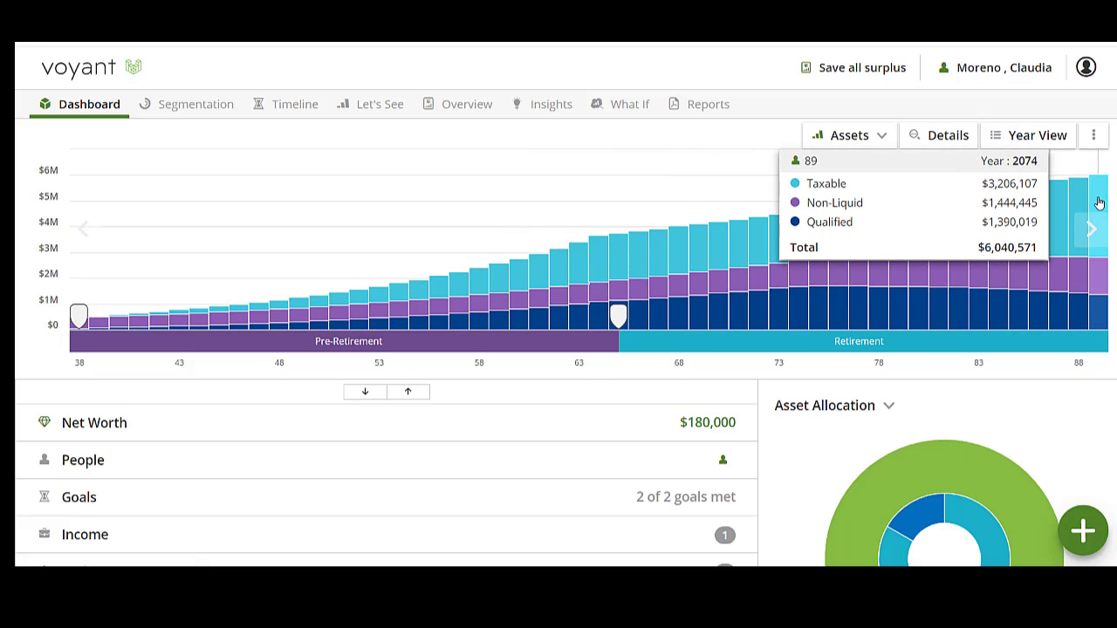
pyautogui.click(967, 138)
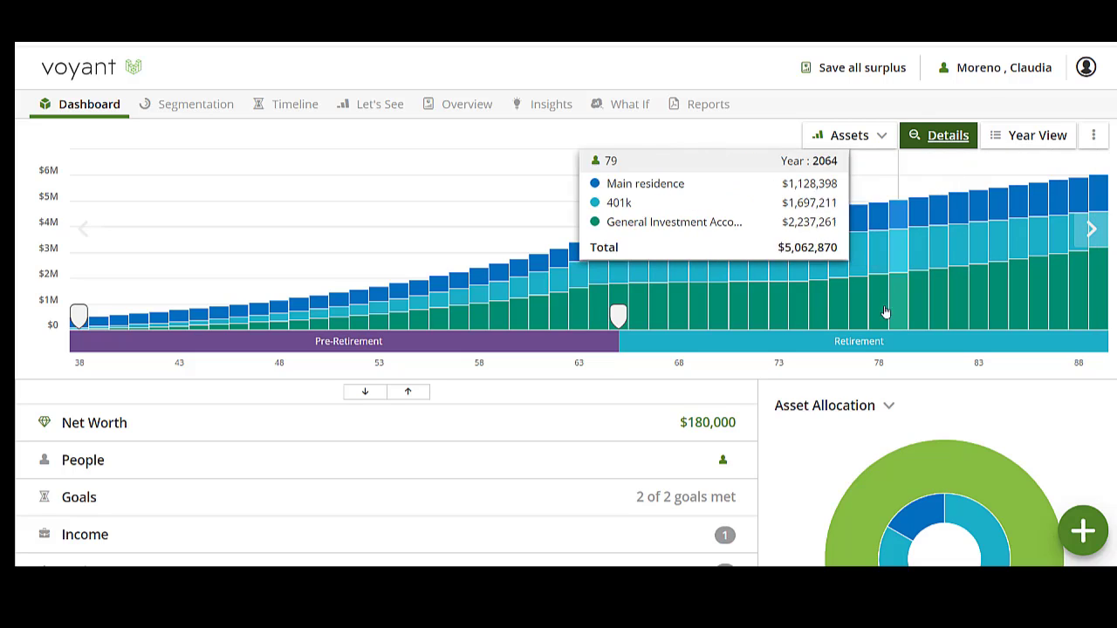
# Step: Expand the Goals section and check the progress of the retirement living expense and travel goals
pyautogui.click(329, 499)
pyautogui.scroll(-3, 379, 438)
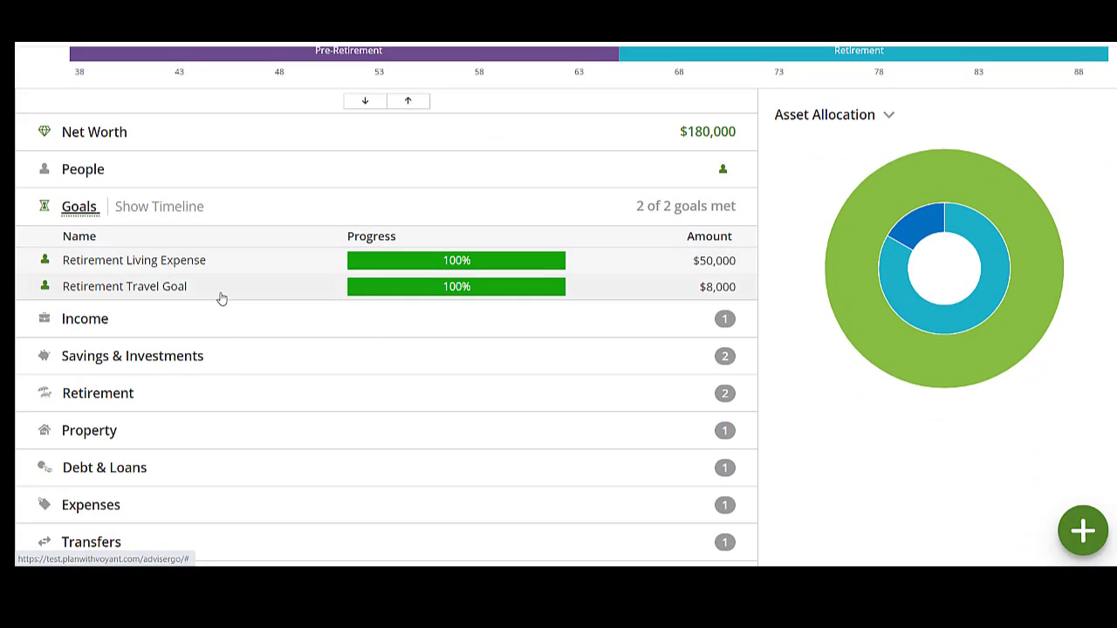
pyautogui.scroll(2, 671, 343)
pyautogui.scroll(1, 671, 342)
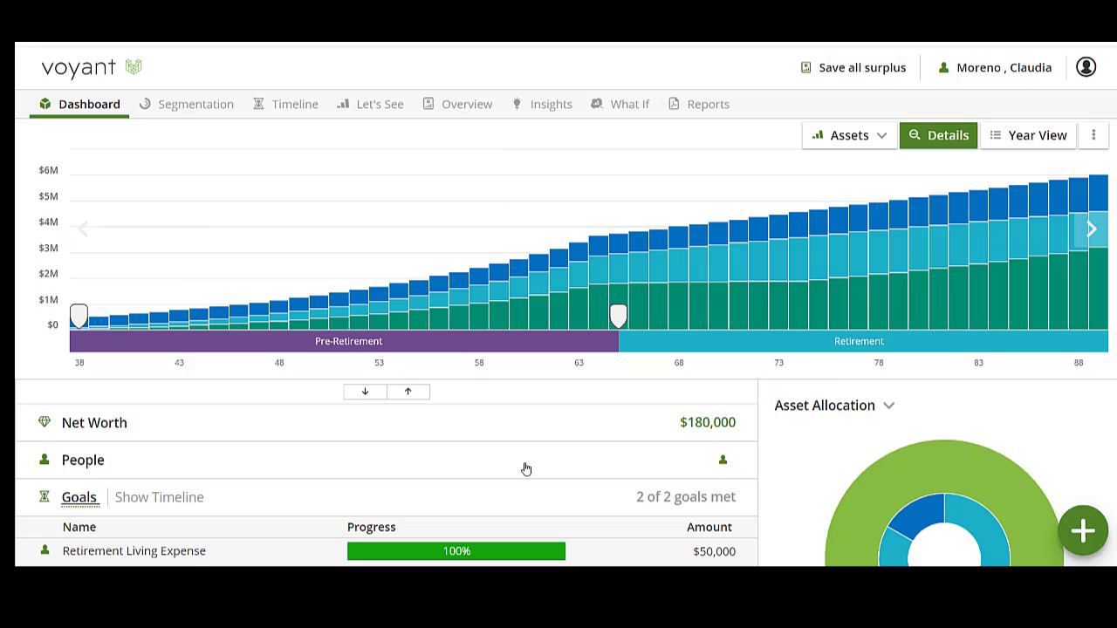
# Step: Run the Retirement Spending insight with taxes excluded and the age 65 Retirement event, and review the spending capacity
pyautogui.click(551, 106)
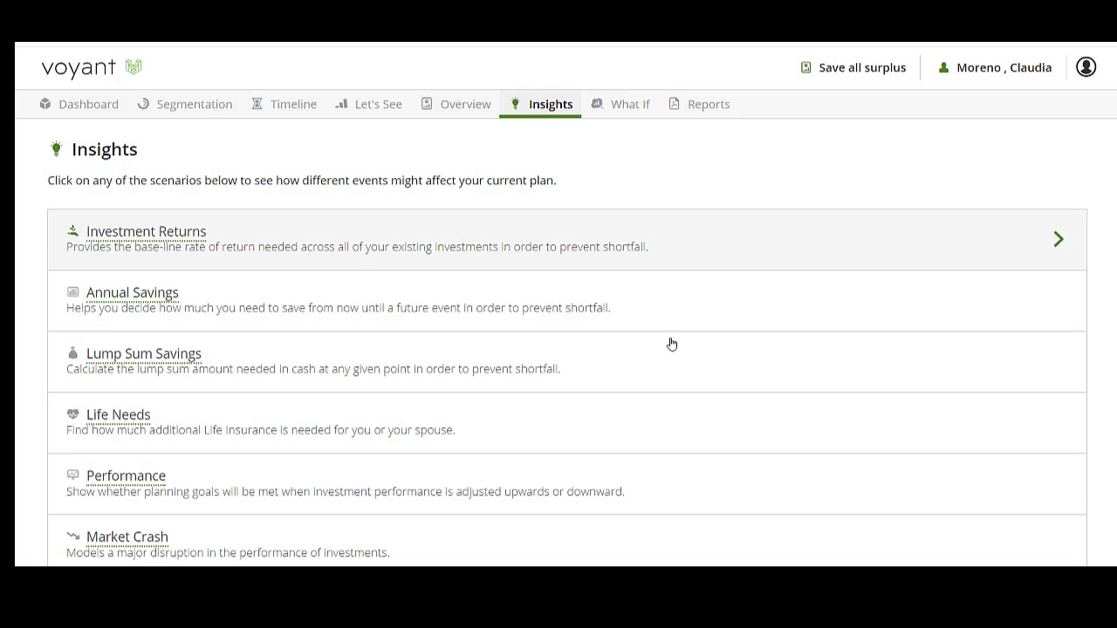
pyautogui.scroll(-1, 837, 408)
pyautogui.scroll(-1, 837, 408)
pyautogui.click(740, 462)
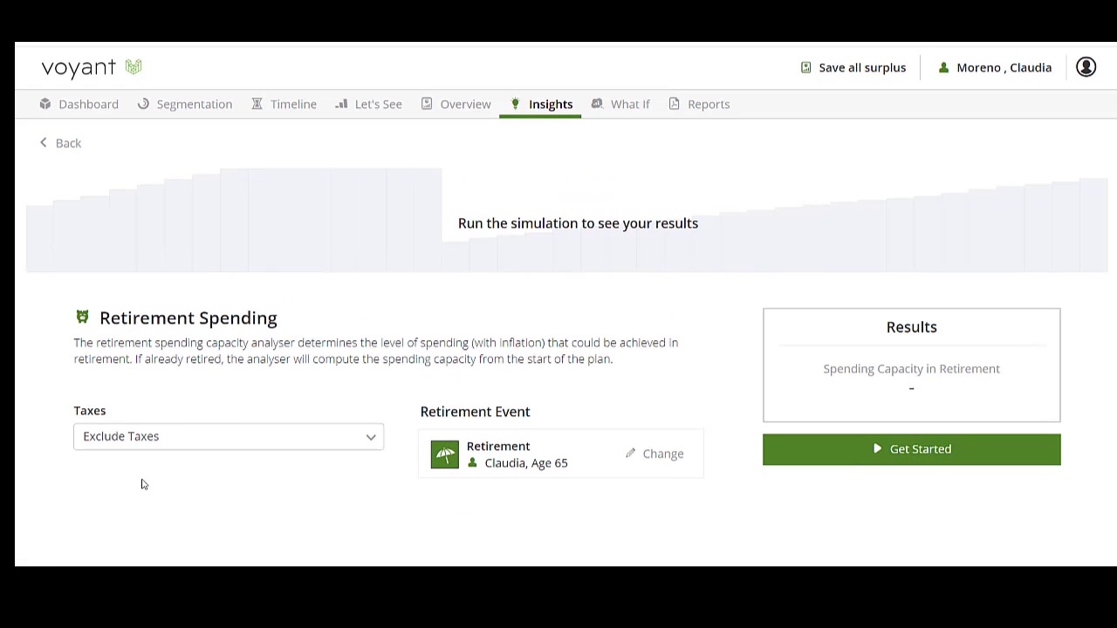
pyautogui.click(843, 445)
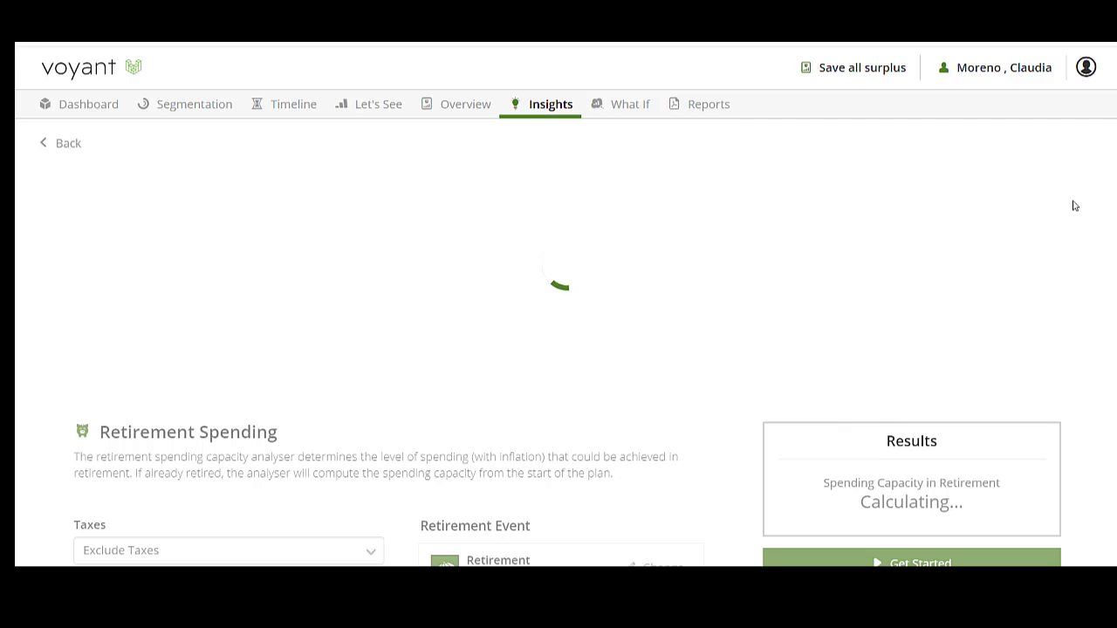
pyautogui.scroll(-2, 1089, 250)
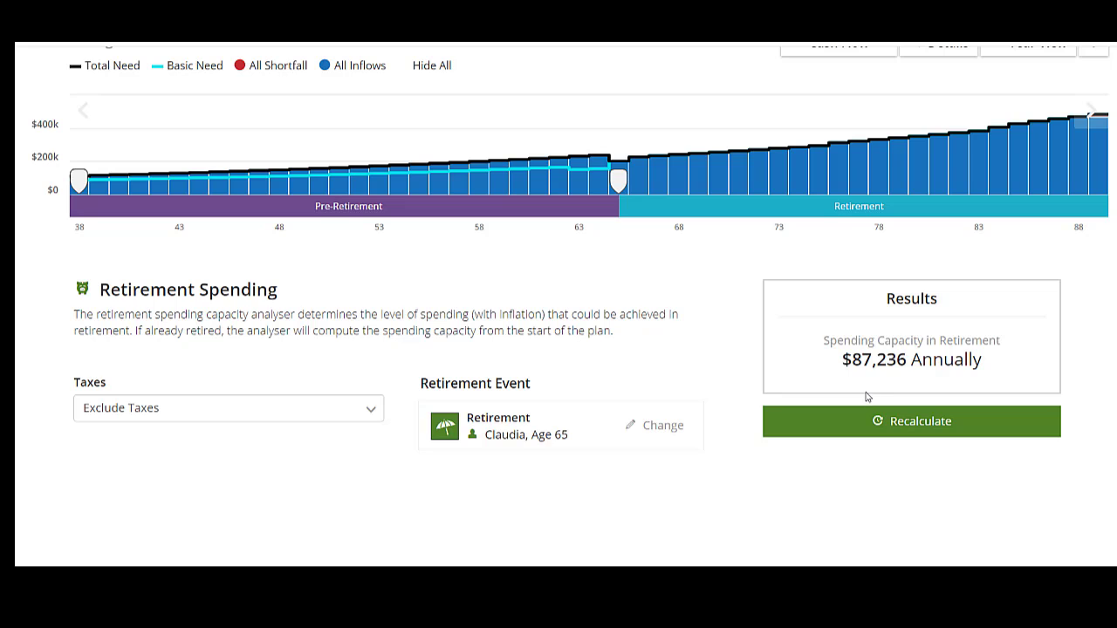
pyautogui.scroll(3, 565, 305)
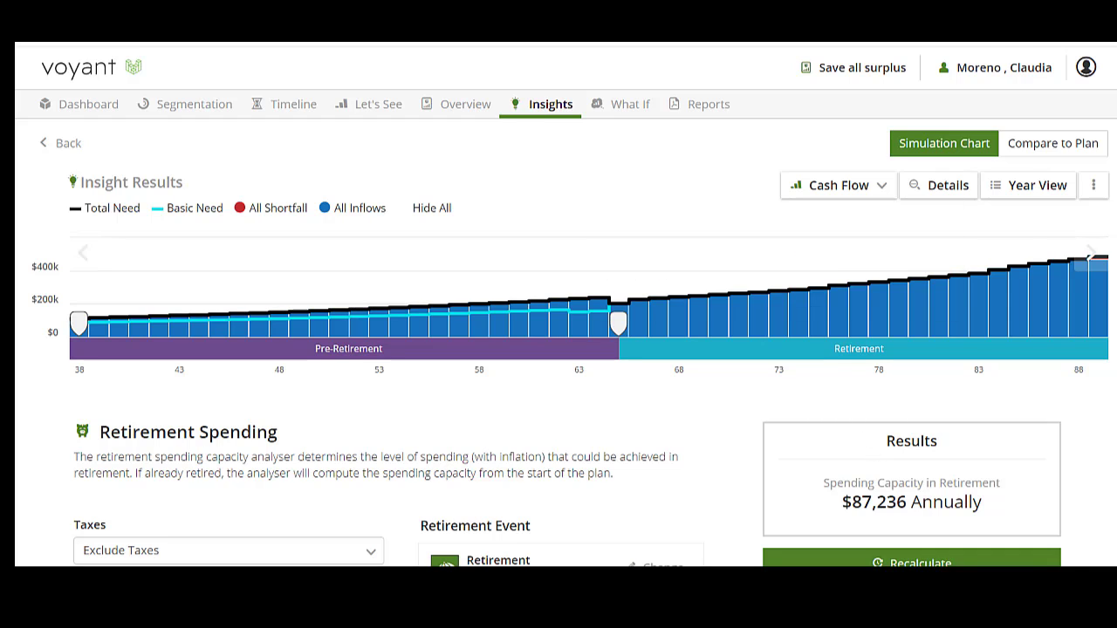
# Step: Open the client's support request form for sharing client access, with its message field ready for input
pyautogui.click(1009, 76)
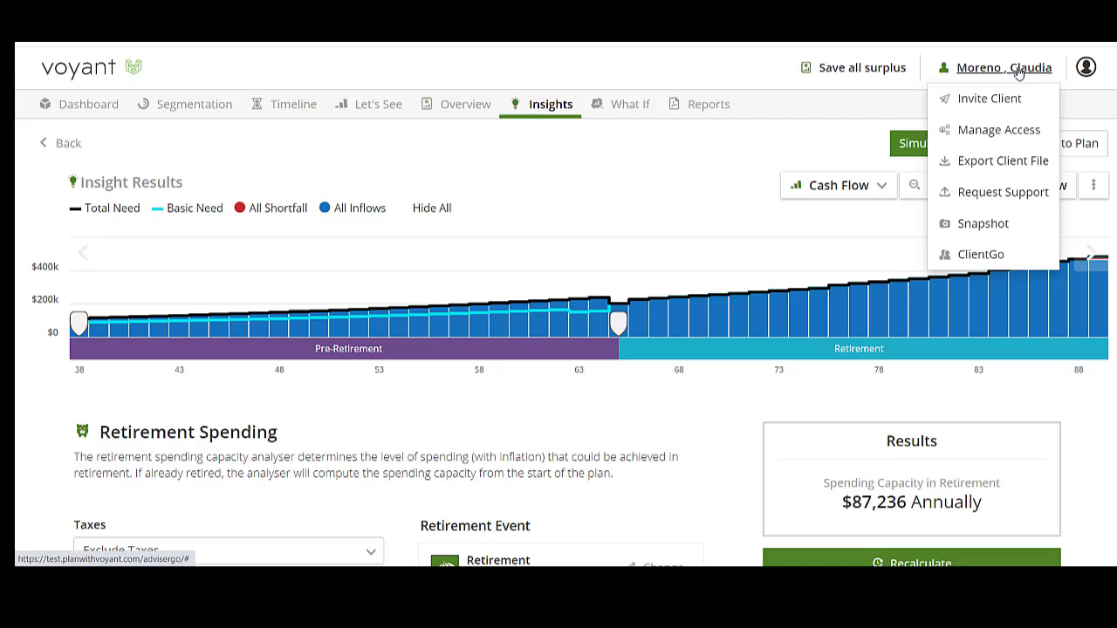
pyautogui.click(983, 193)
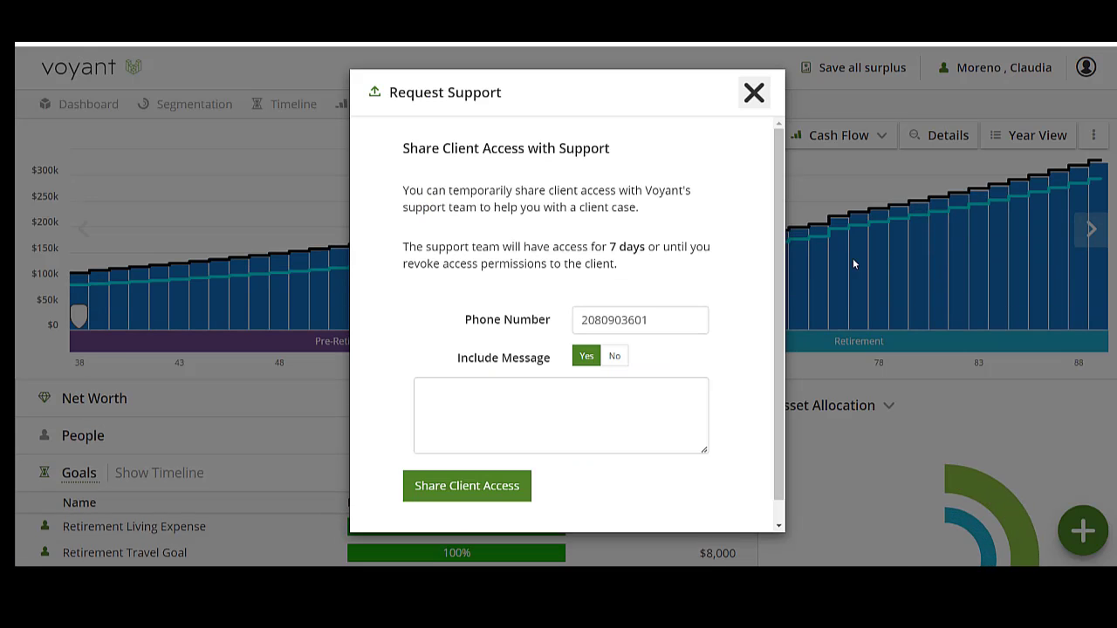
pyautogui.click(519, 429)
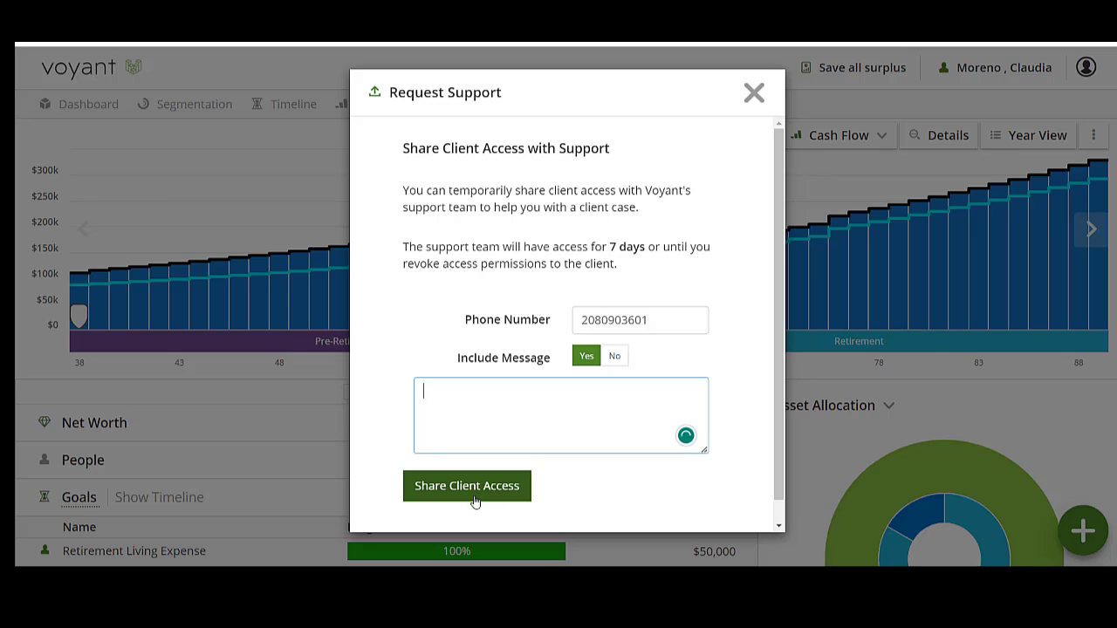